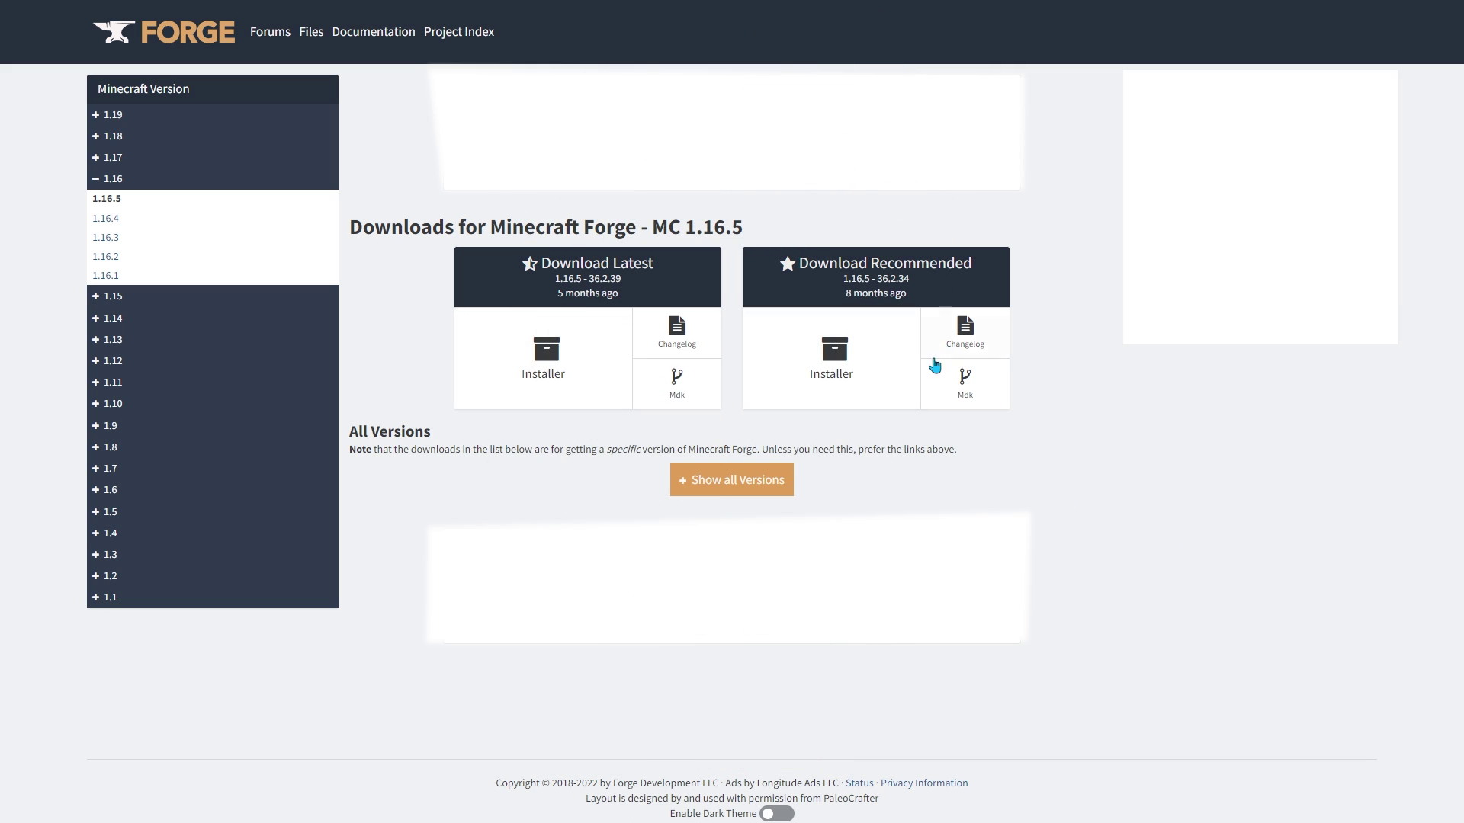
Compare the latest and recommended Forge releases for Minecraft 1.16.5 and download the recommended 36.2.34 installer.
{"action": "left_click_drag", "start_coordinate": [799, 263], "coordinate": [963, 294]}
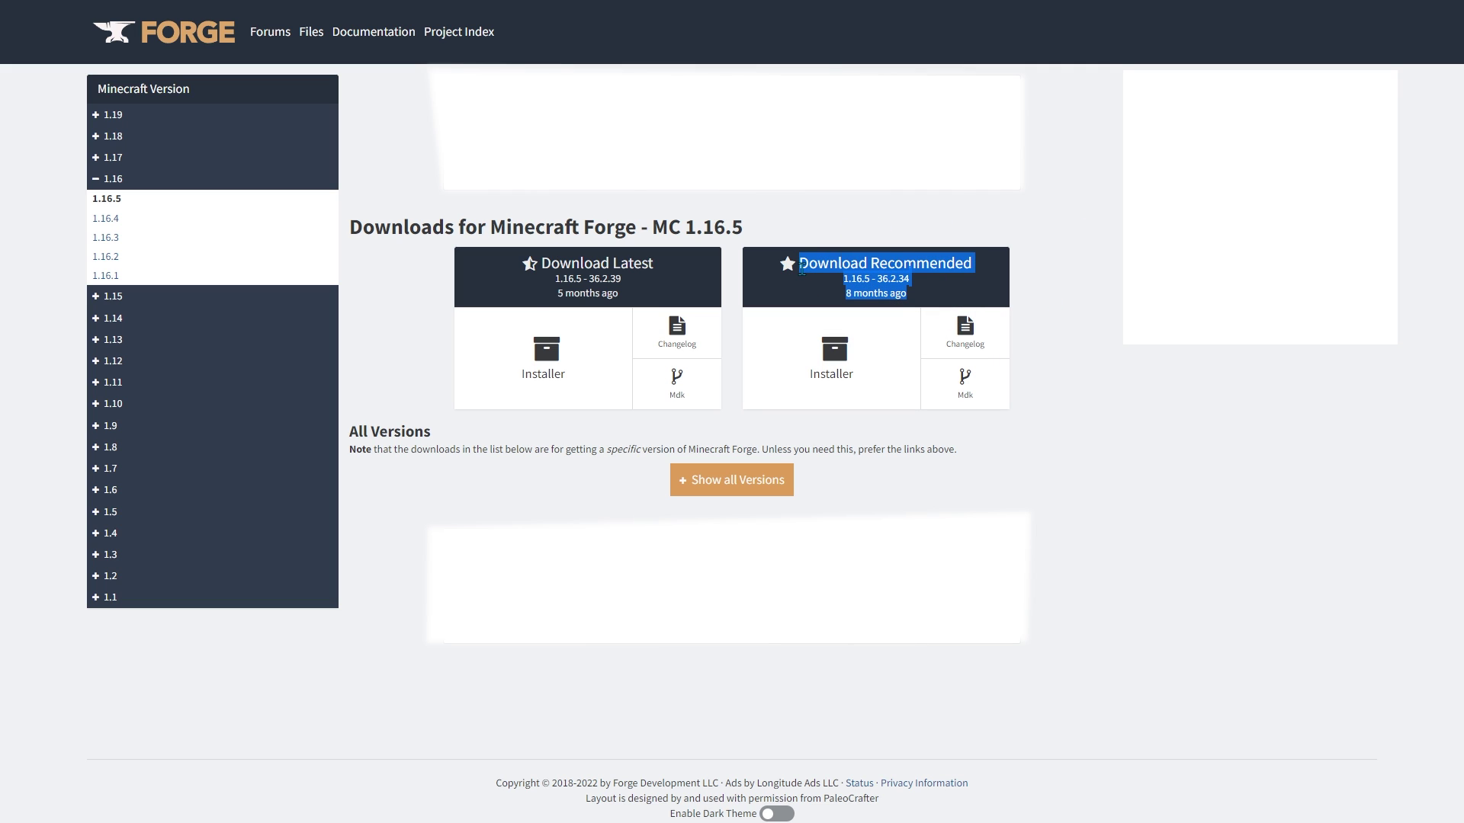
{"action": "left_click_drag", "start_coordinate": [621, 297], "coordinate": [529, 266]}
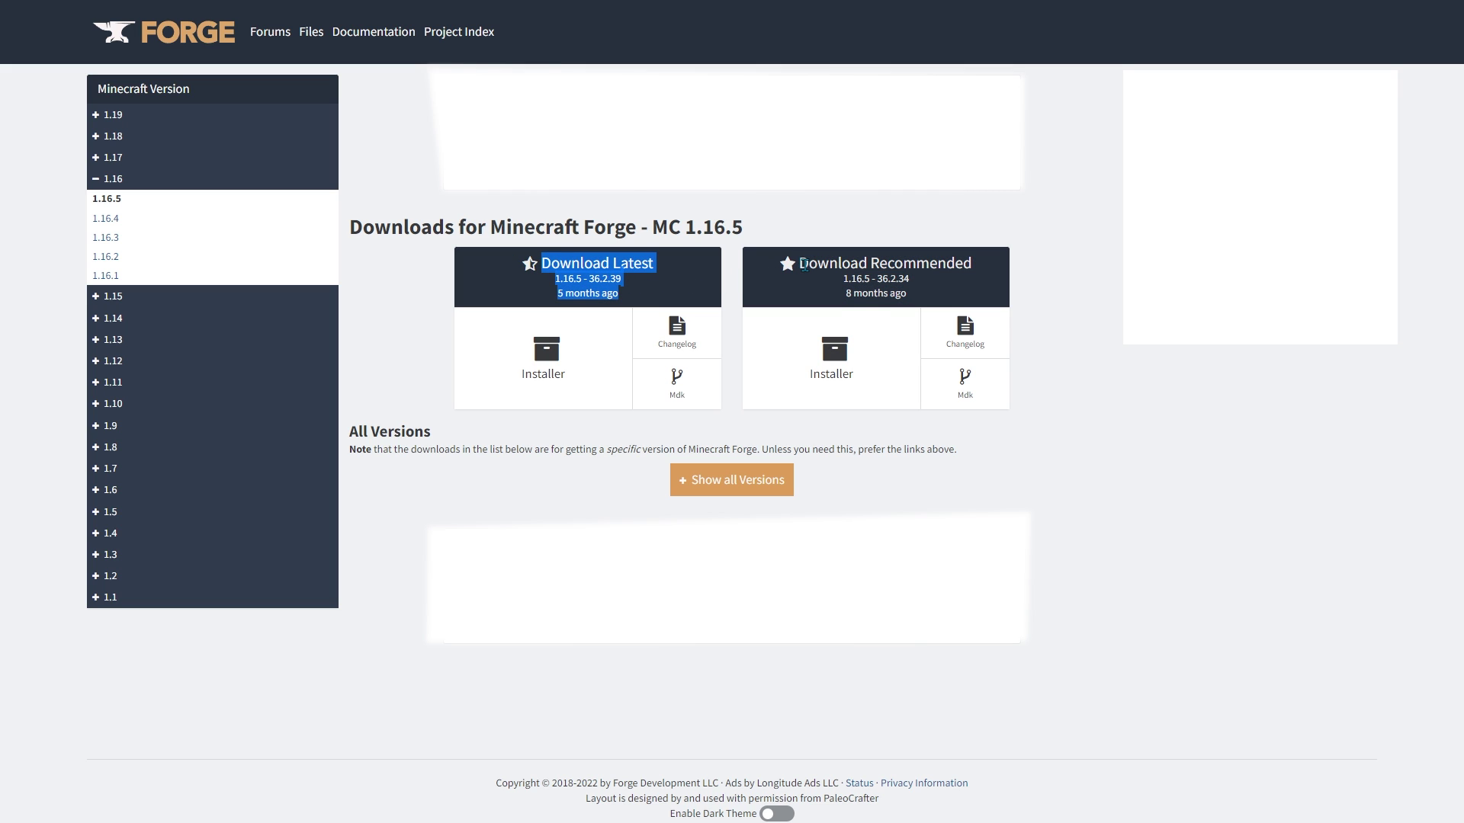
{"action": "left_click_drag", "start_coordinate": [802, 264], "coordinate": [930, 302]}
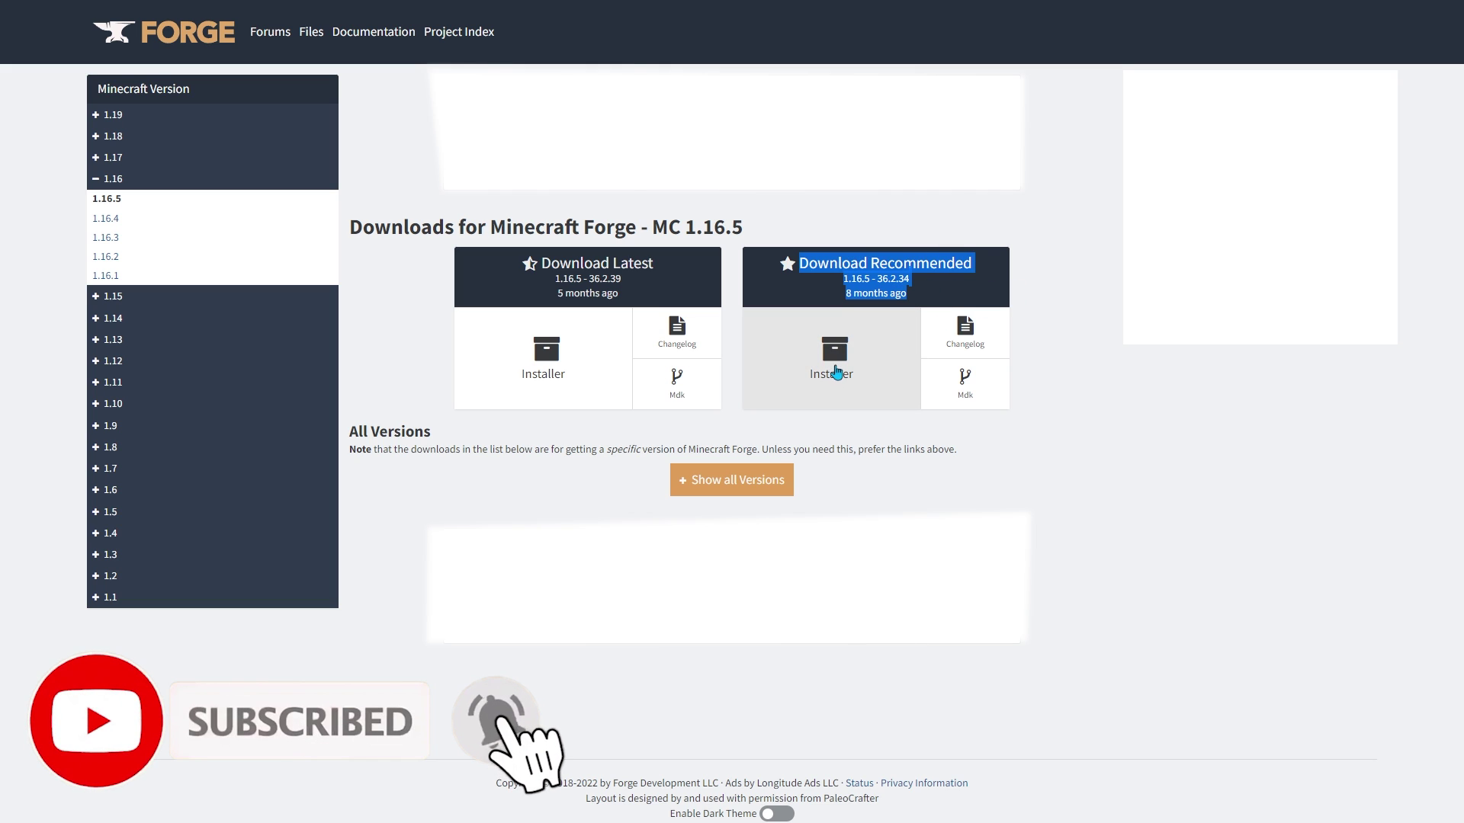
{"action": "left_click", "coordinate": [851, 357]}
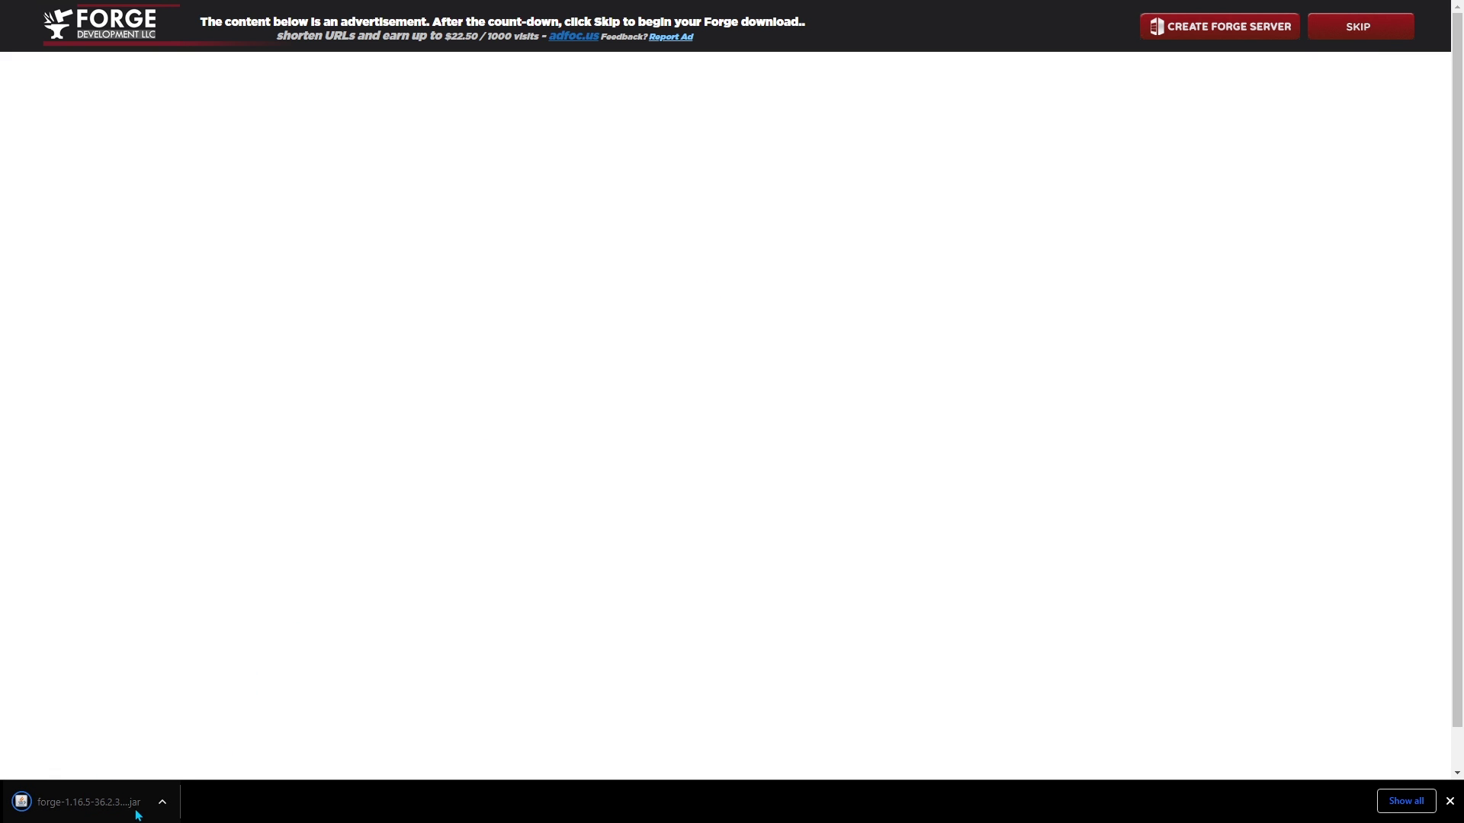
Run the downloaded Forge installer and install the client into the .minecraft folder.
{"action": "left_click", "coordinate": [89, 804]}
{"action": "left_click", "coordinate": [89, 803]}
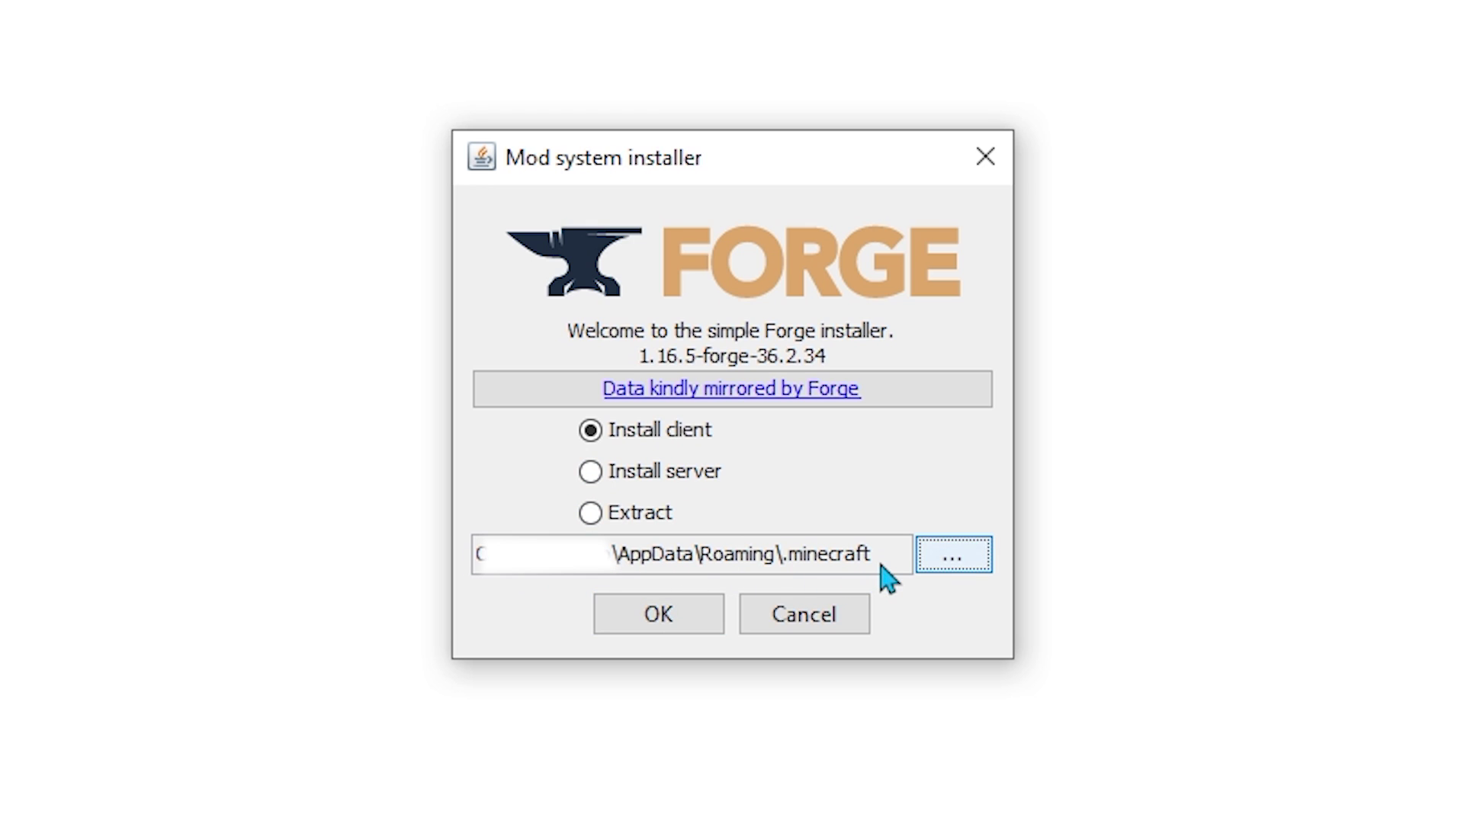
{"action": "left_click", "coordinate": [689, 629]}
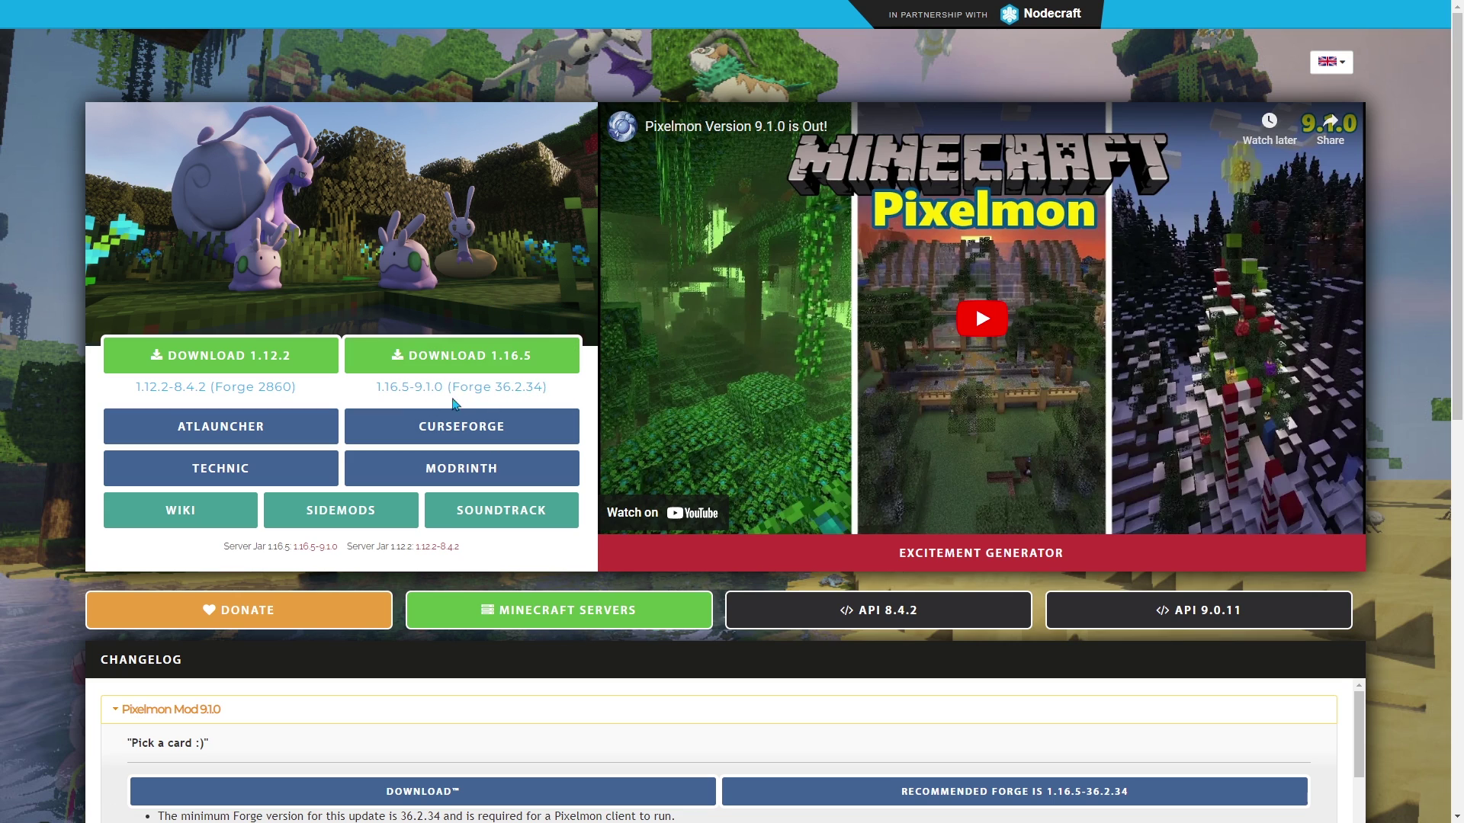
Check the Forge version required by Pixelmon 1.16.5-9.1.0 and download that mod version.
{"action": "left_click_drag", "start_coordinate": [549, 389], "coordinate": [456, 389]}
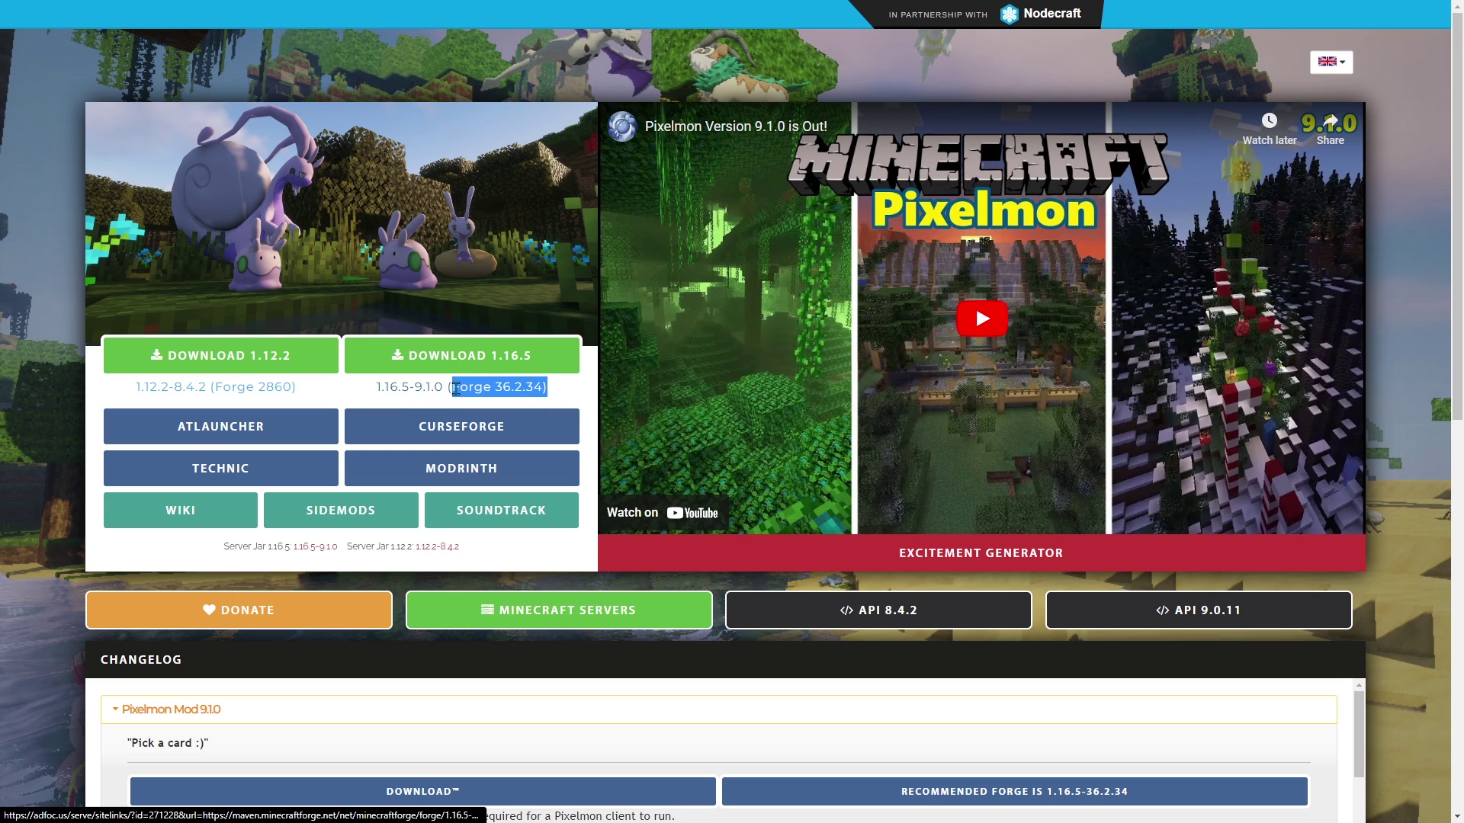
{"action": "left_click", "coordinate": [565, 390]}
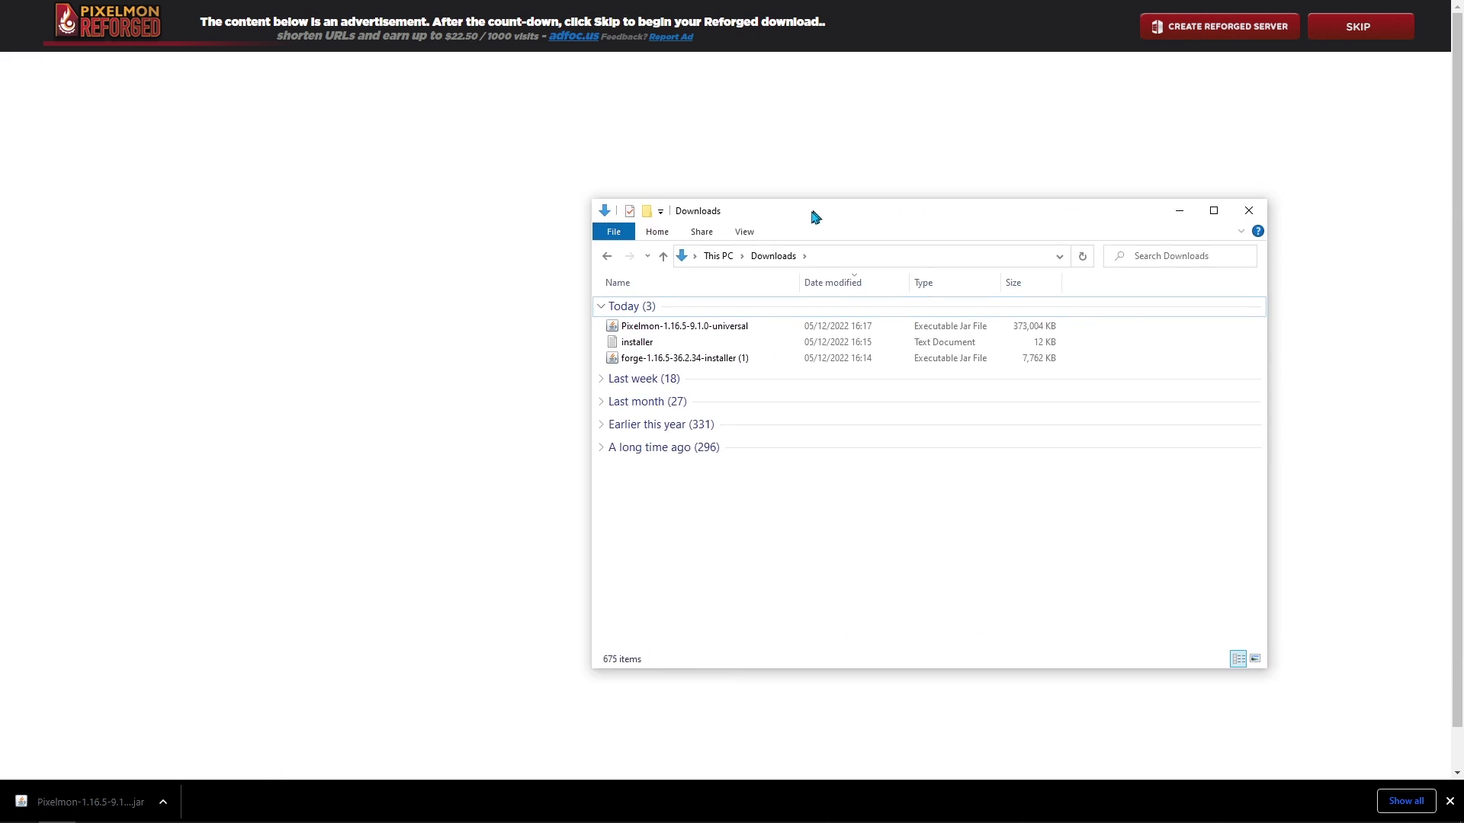
Place the Minecraft Launcher beside the Downloads folder window and start a new Java Edition installation named Pixelmon Tutorial.
{"action": "left_click_drag", "start_coordinate": [806, 219], "coordinate": [784, 226]}
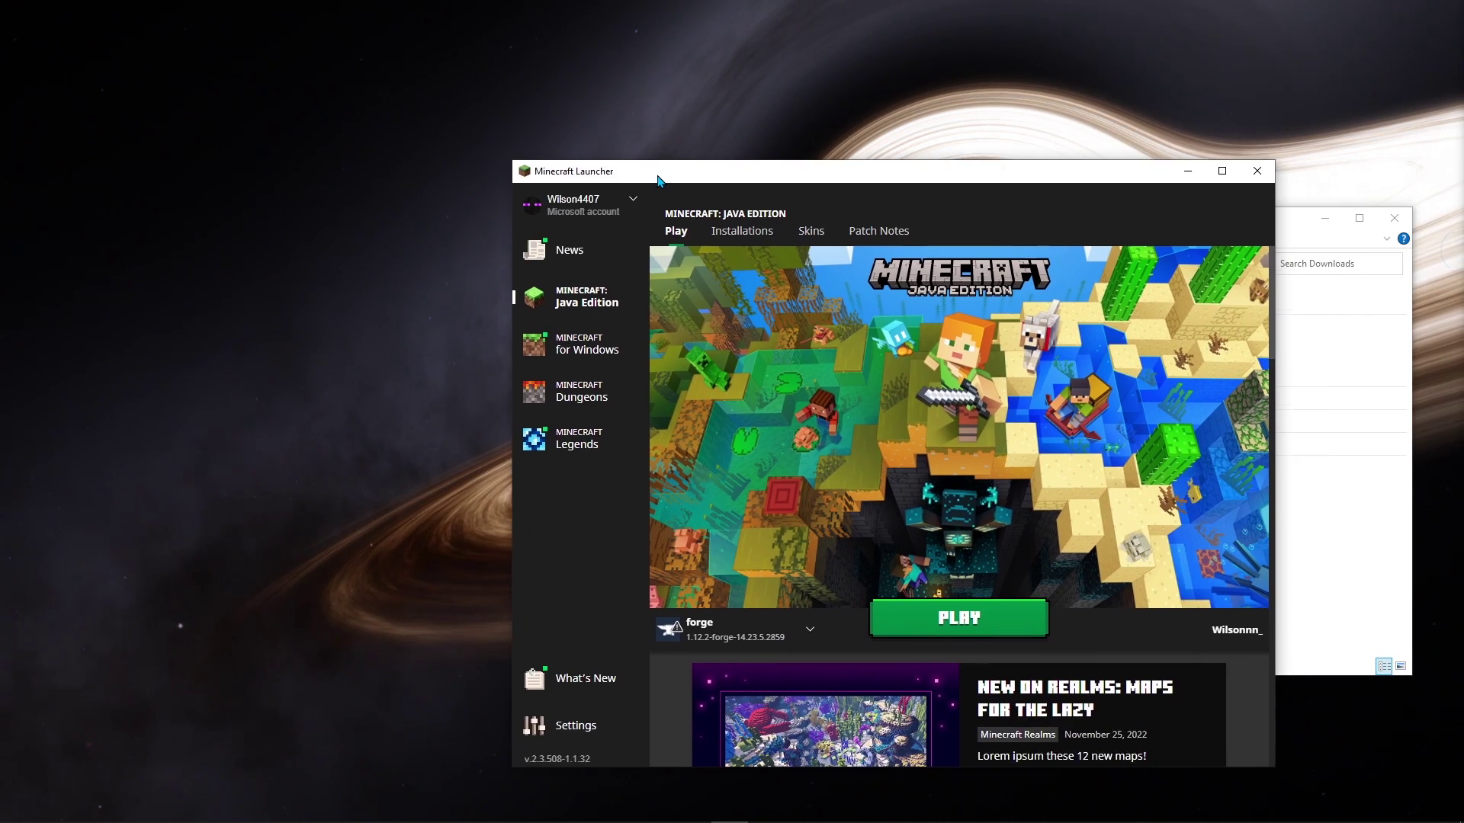
{"action": "left_click_drag", "start_coordinate": [659, 173], "coordinate": [155, 130]}
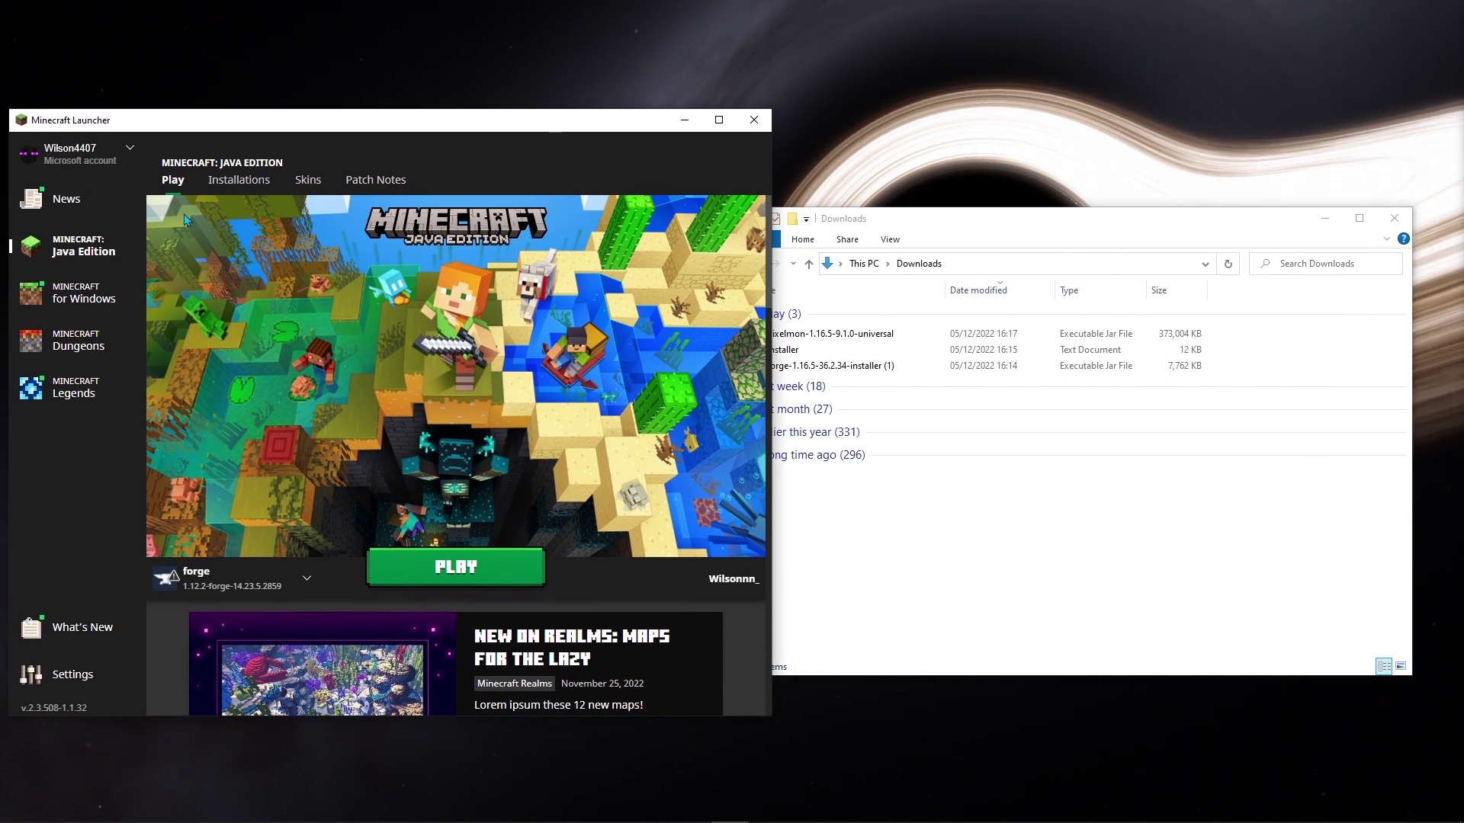
{"action": "left_click", "coordinate": [239, 183]}
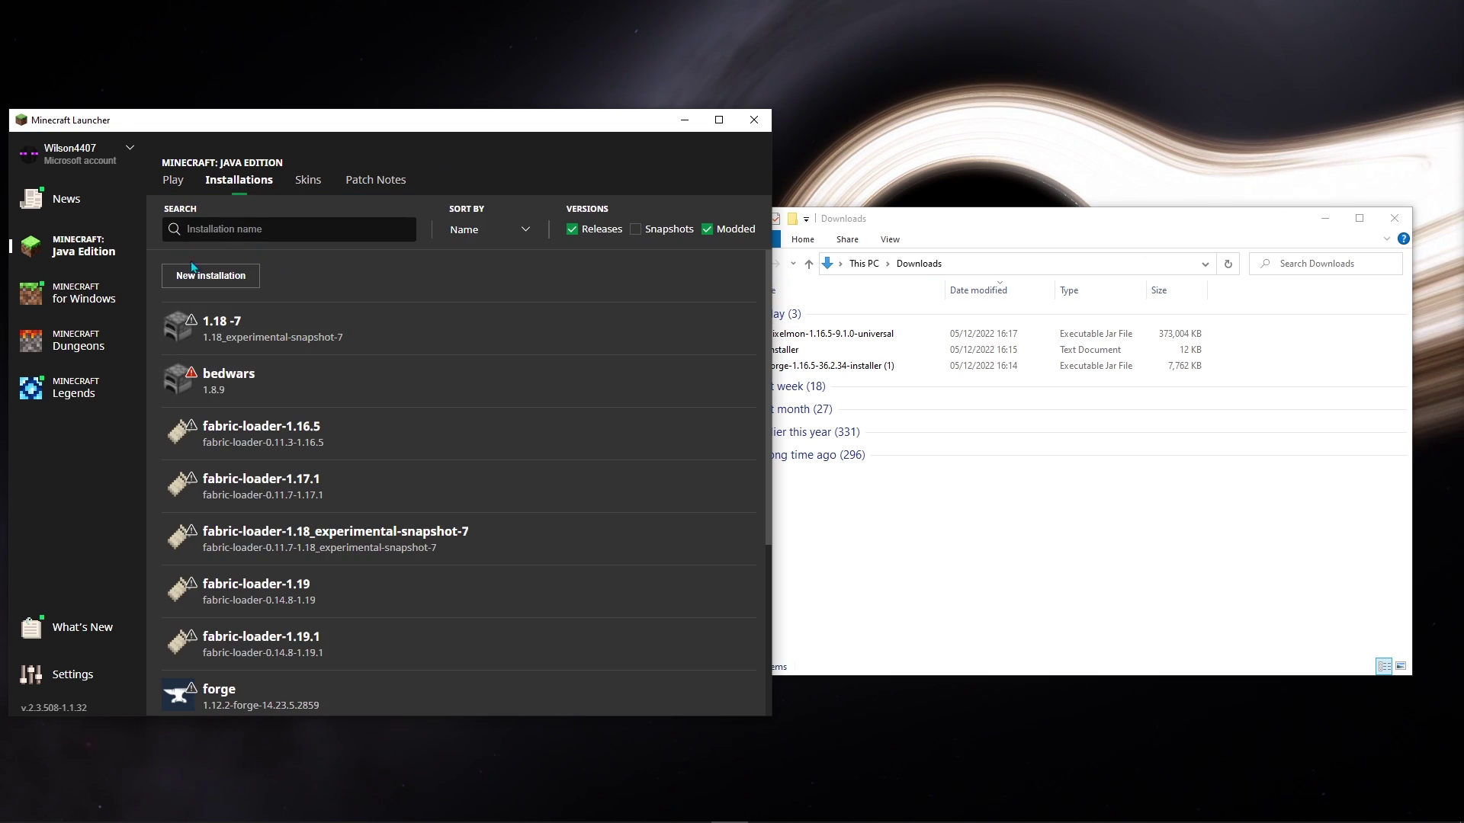
{"action": "left_click", "coordinate": [217, 281]}
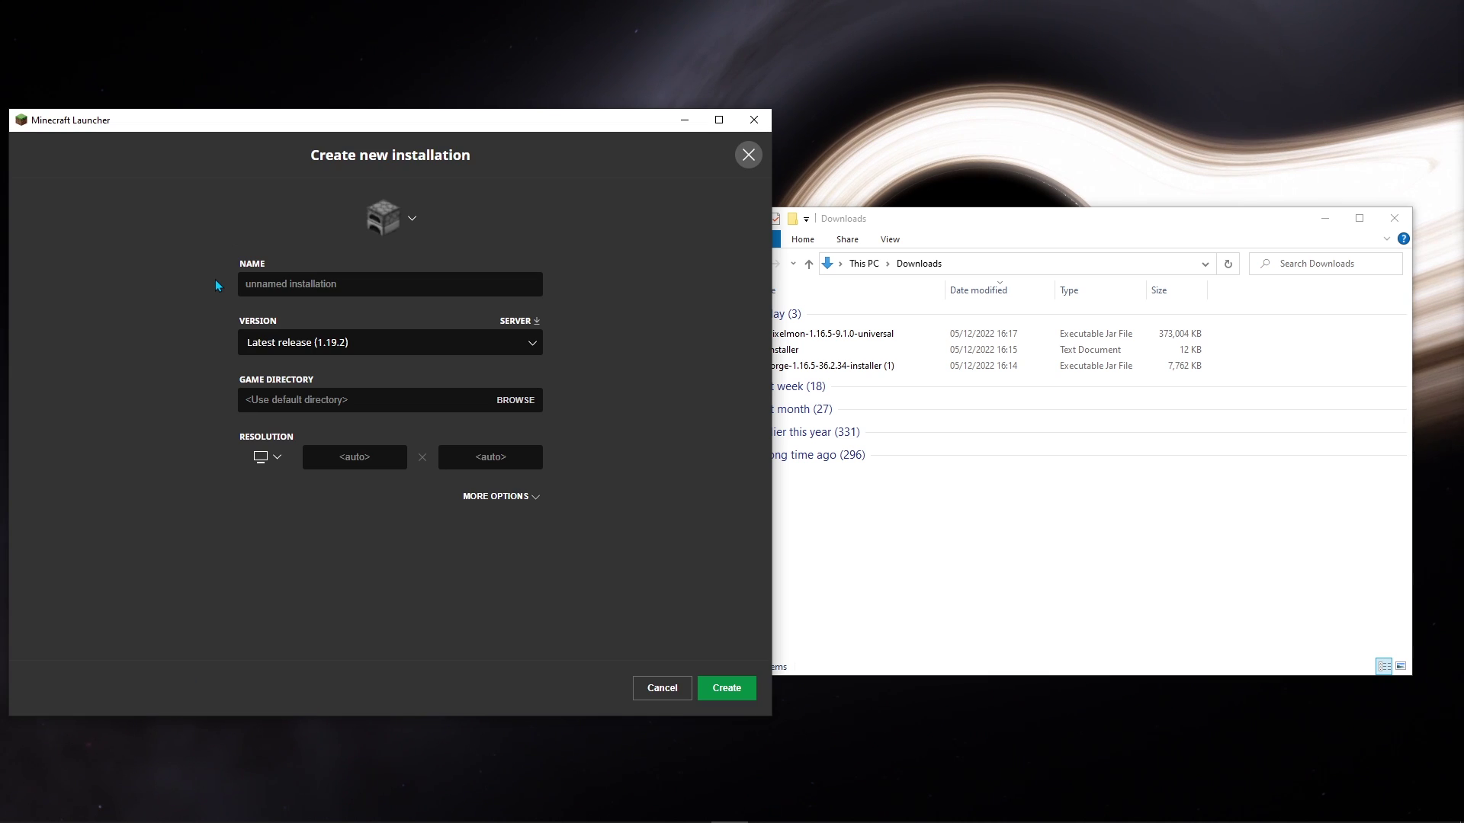
{"action": "left_click", "coordinate": [317, 285]}
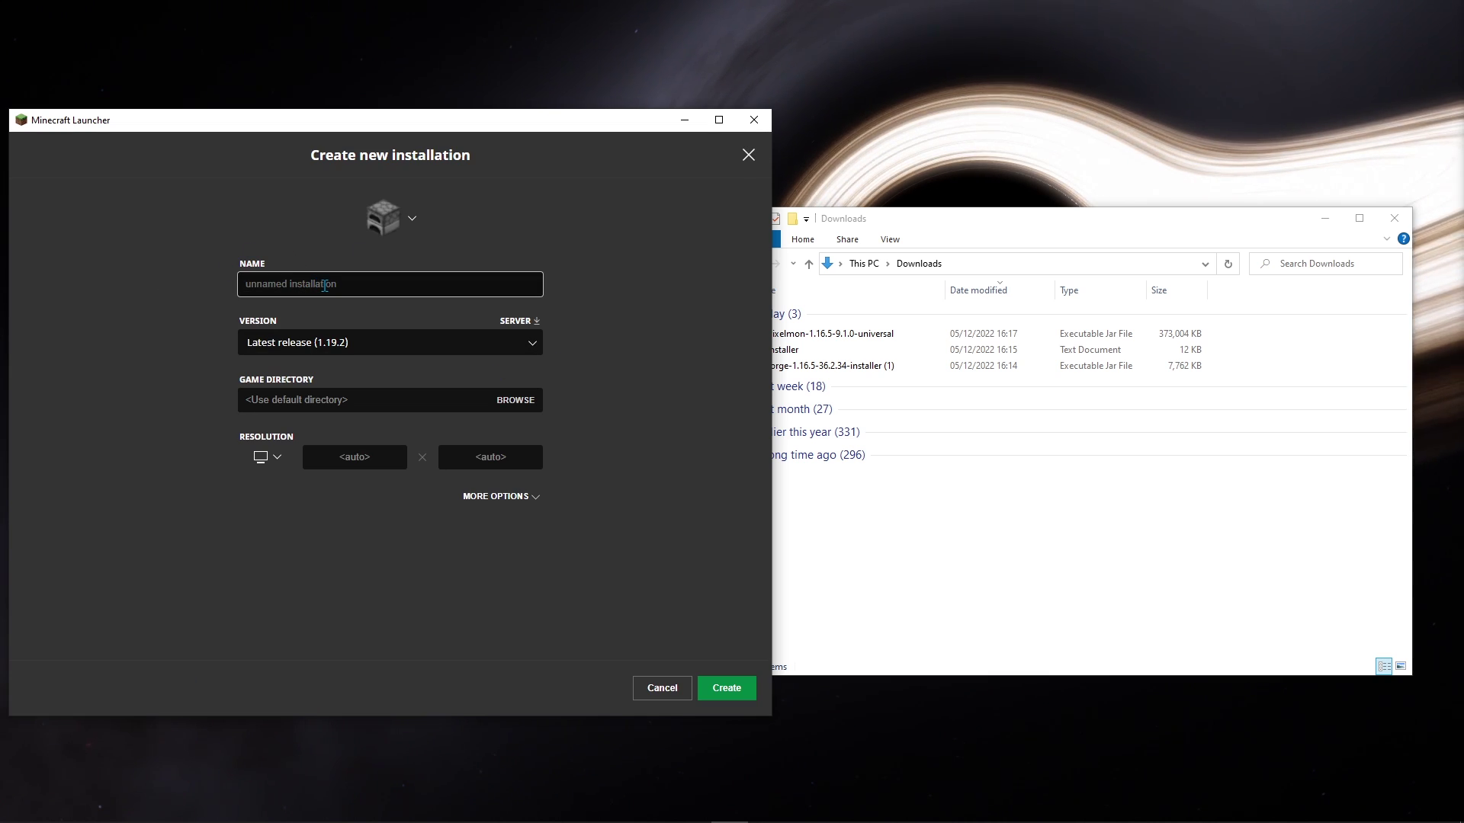
{"action": "type", "text": "Pixelmon Tutorial"}
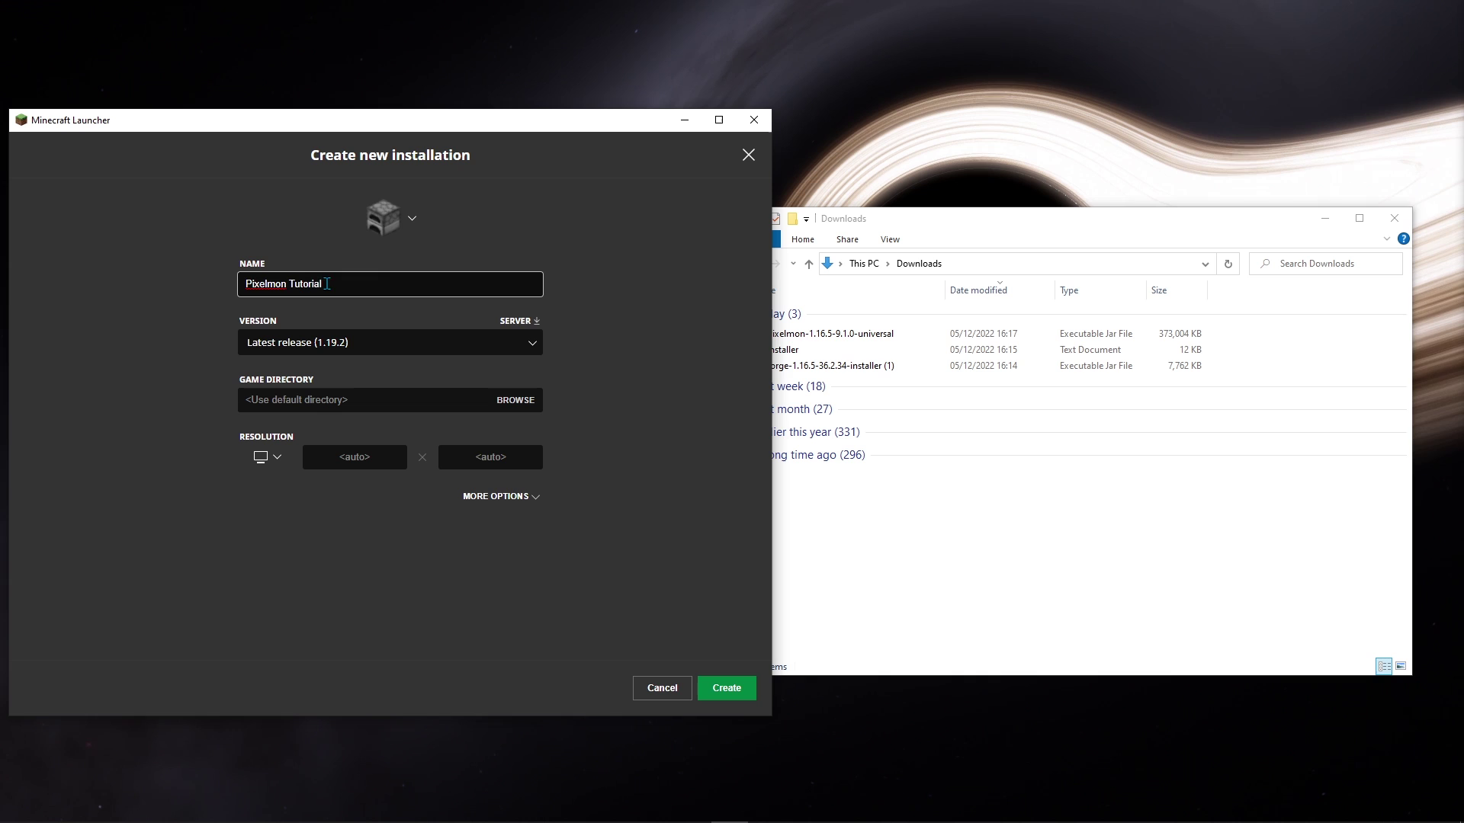
{"action": "left_click", "coordinate": [744, 296]}
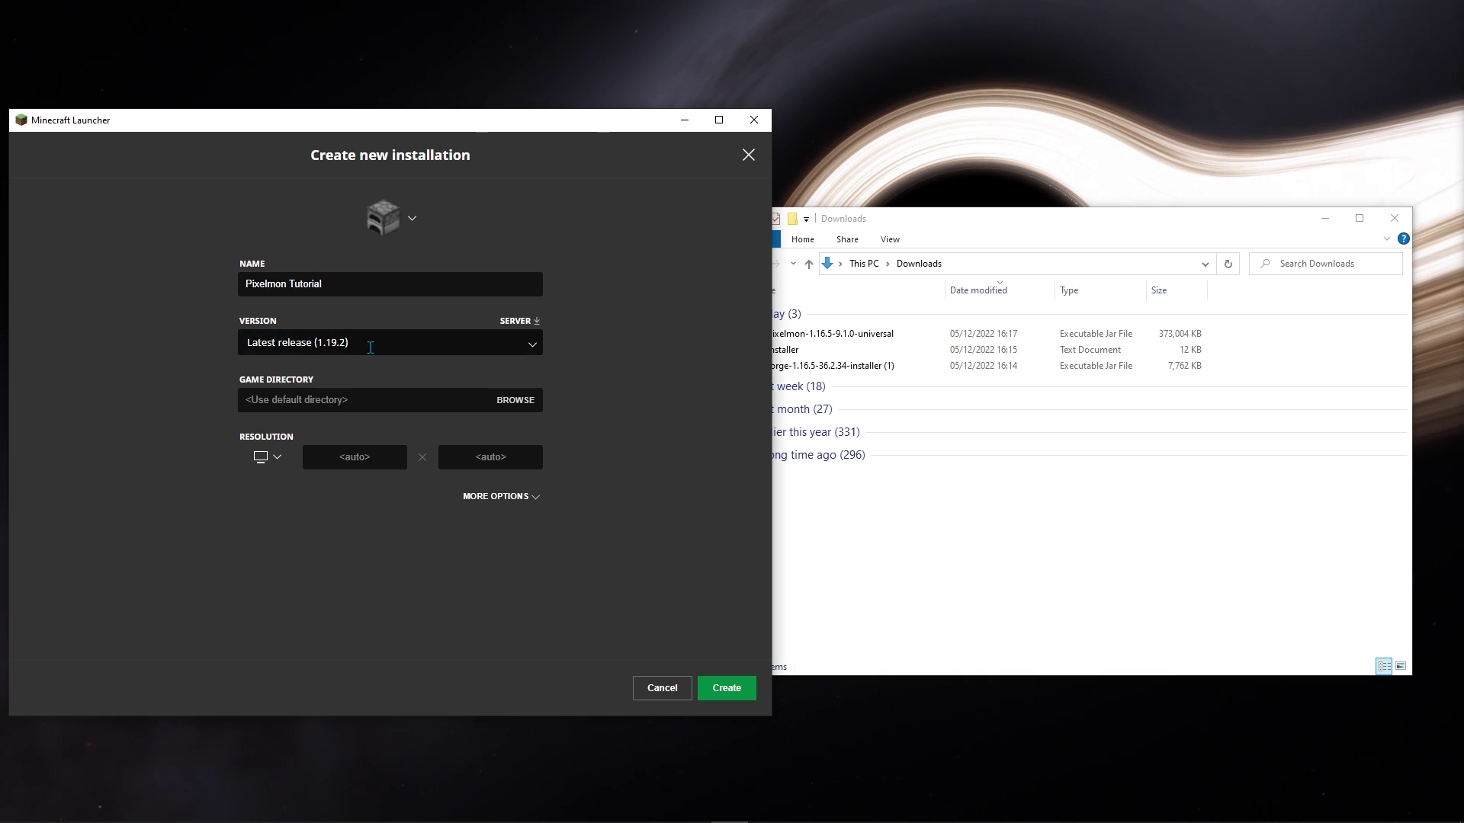
Set the new installation's version to release 1.16.5-forge-36.2.34.
{"action": "left_click", "coordinate": [389, 345]}
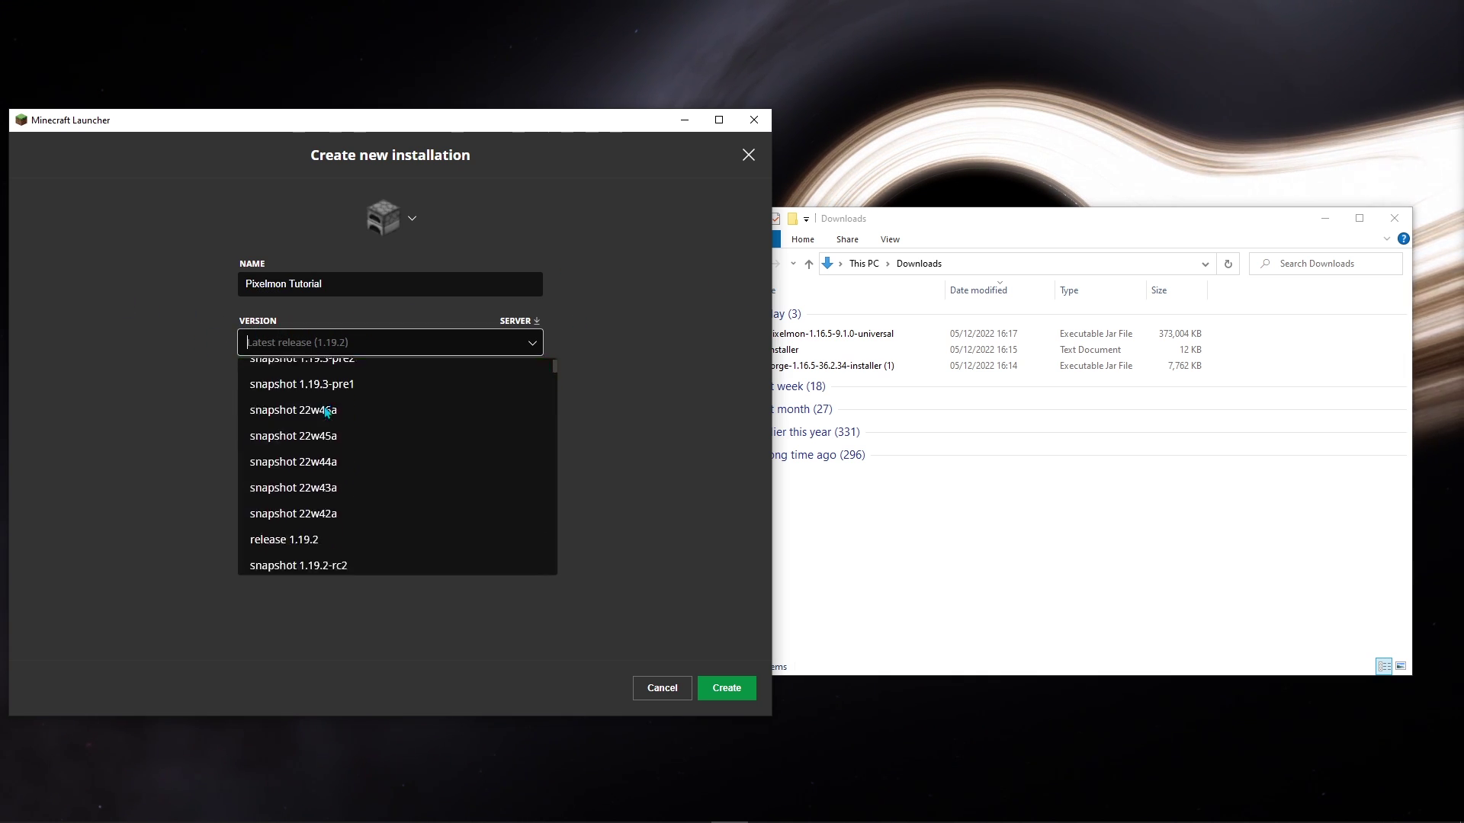
{"action": "scroll", "coordinate": [326, 412], "scroll_direction": "down", "scroll_amount": 5}
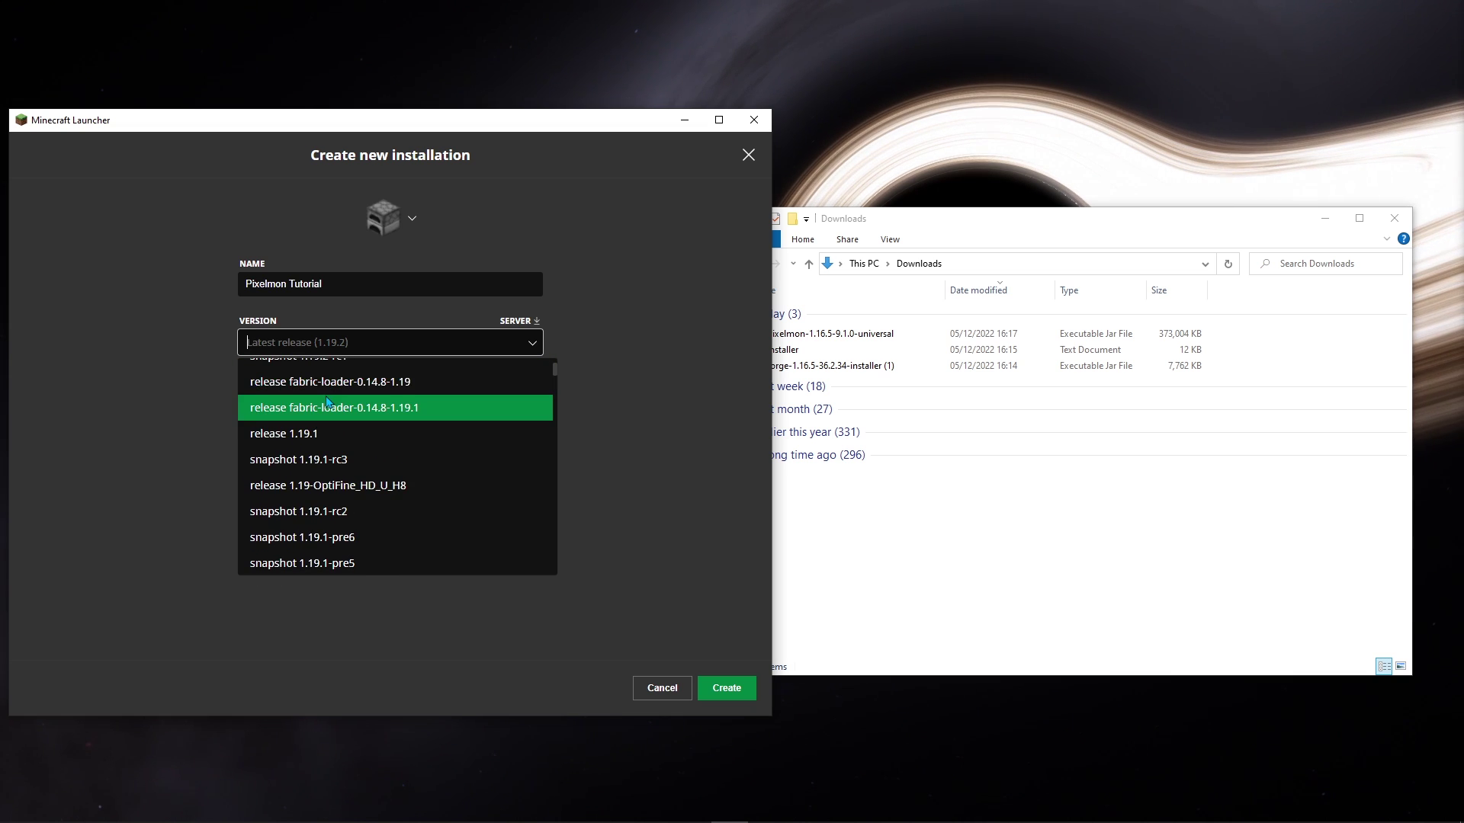
{"action": "scroll", "coordinate": [328, 403], "scroll_direction": "down", "scroll_amount": 10}
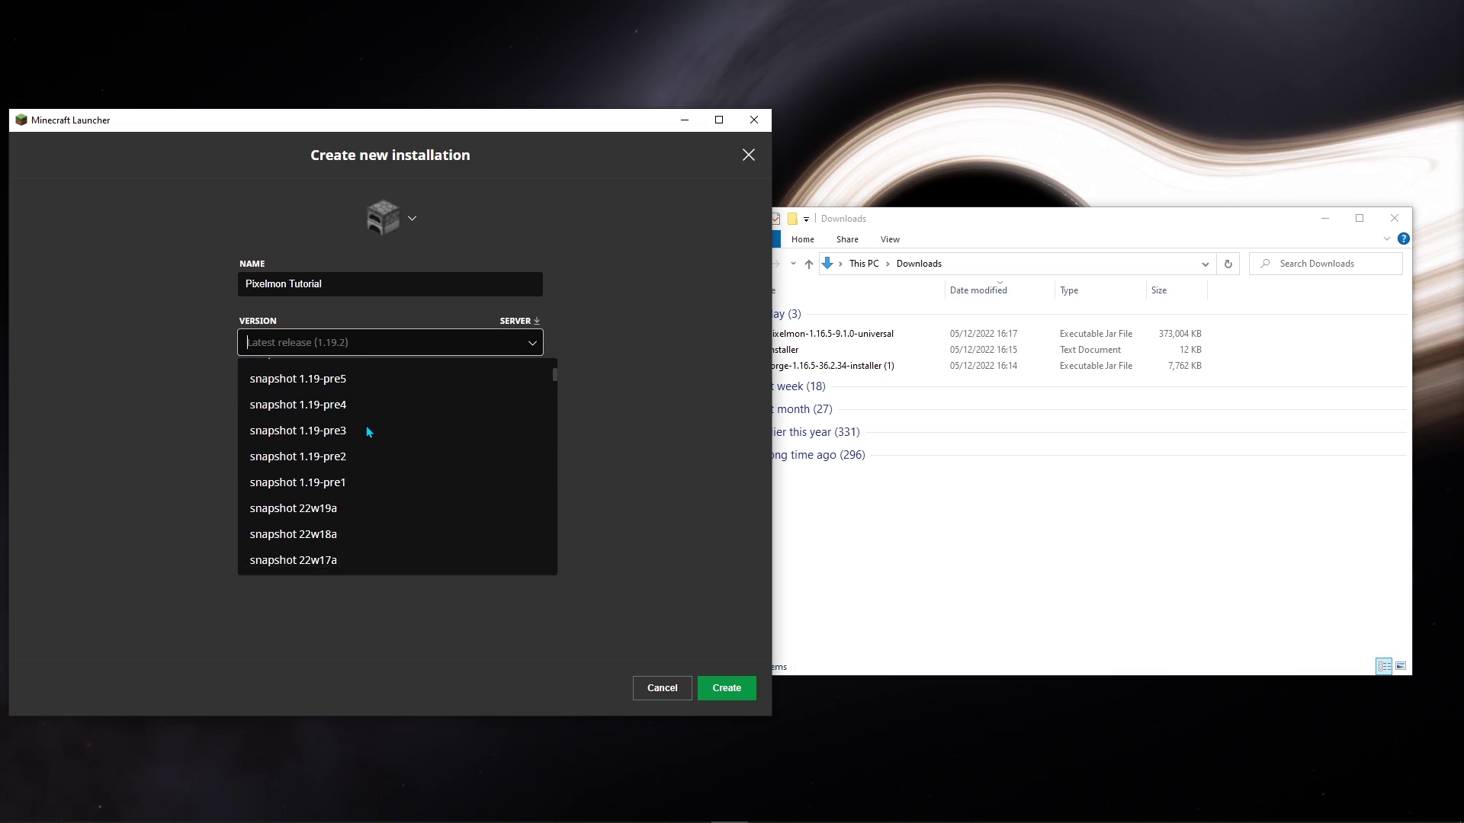
{"action": "scroll", "coordinate": [351, 441], "scroll_direction": "down", "scroll_amount": 3}
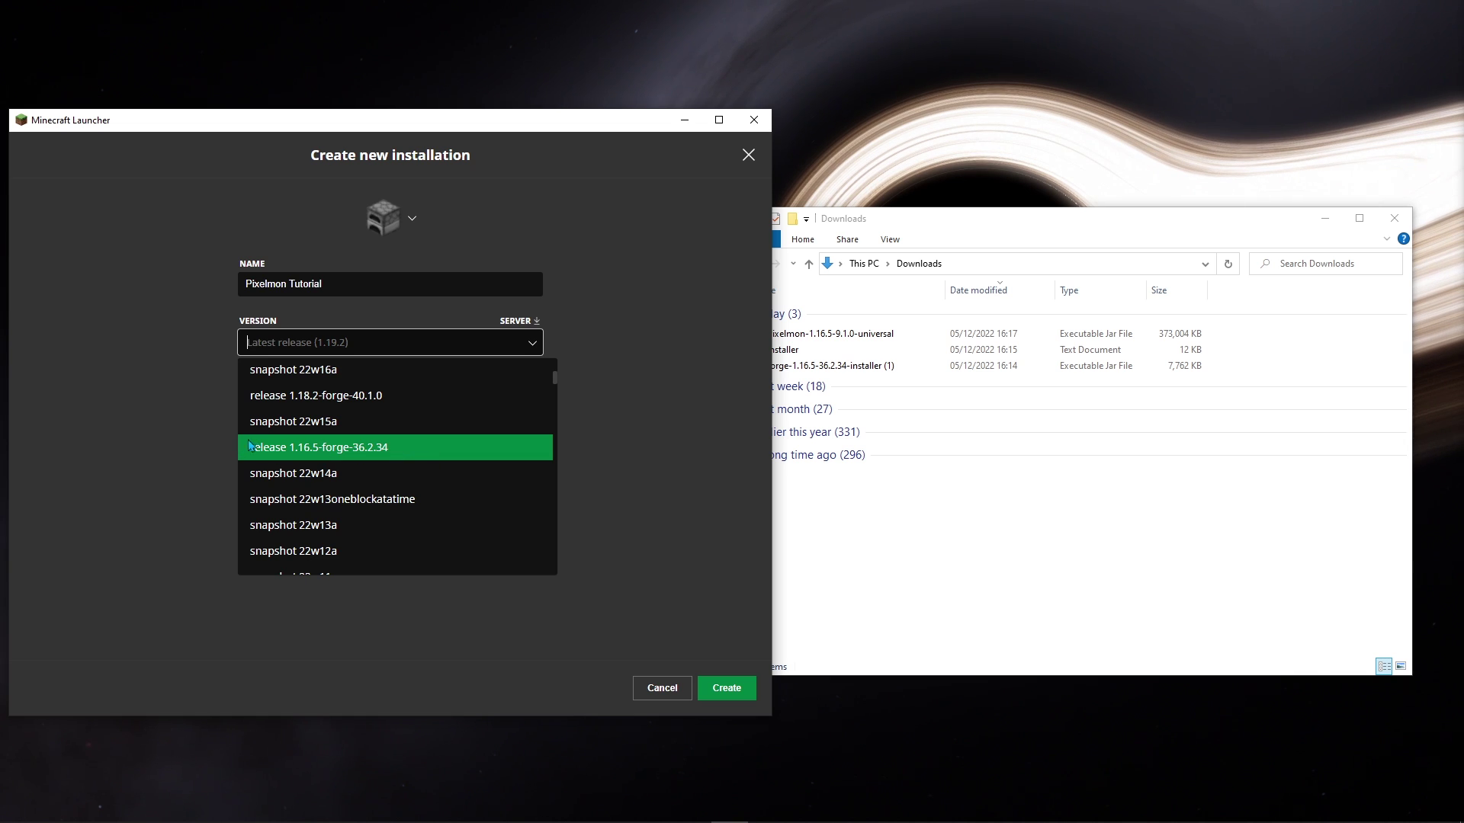
{"action": "left_click", "coordinate": [362, 450]}
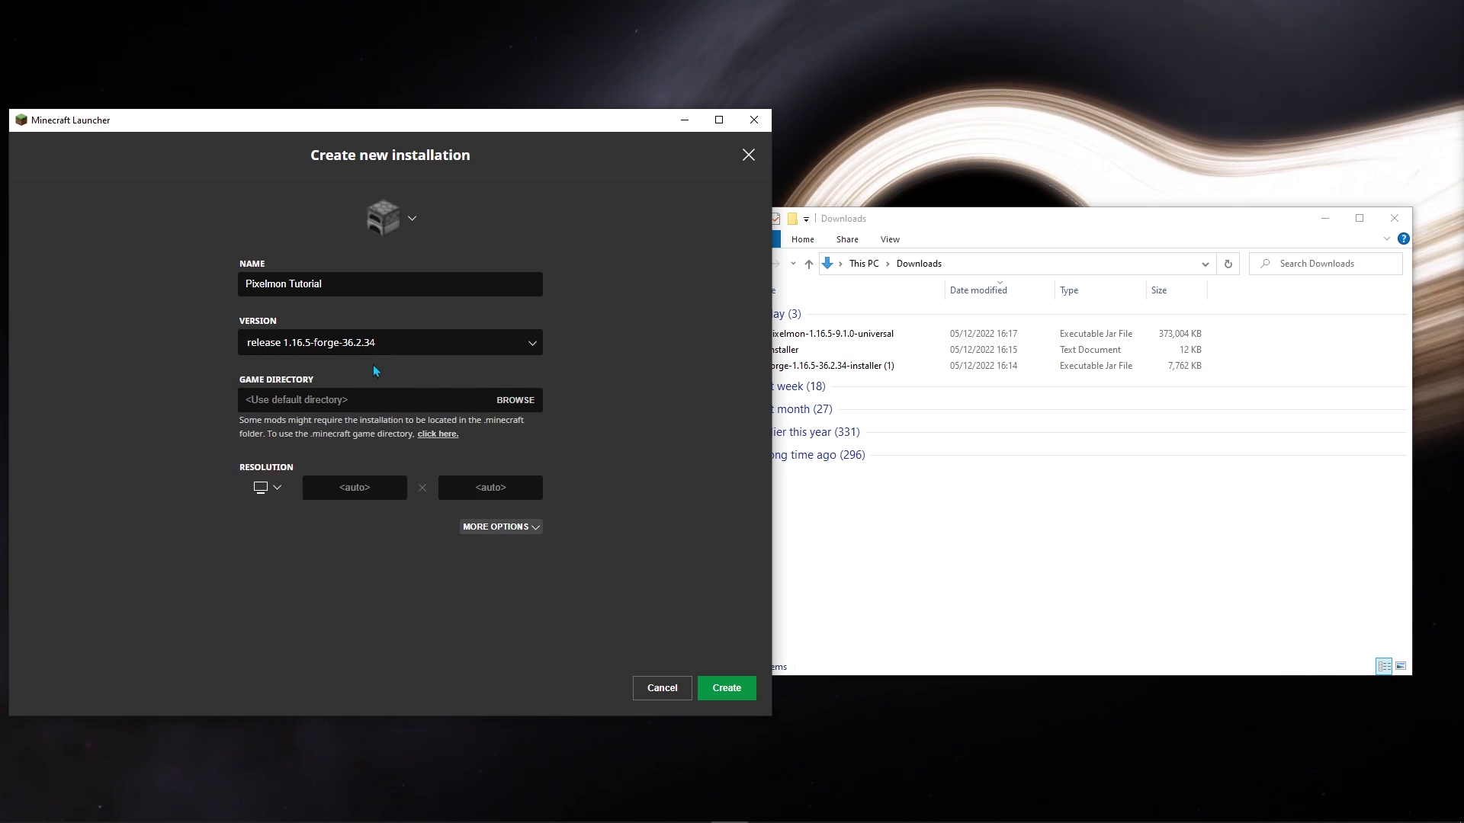
Set the maximum memory in the JVM arguments to 4 GB (-Xmx4G) and create the installation.
{"action": "left_click", "coordinate": [518, 531]}
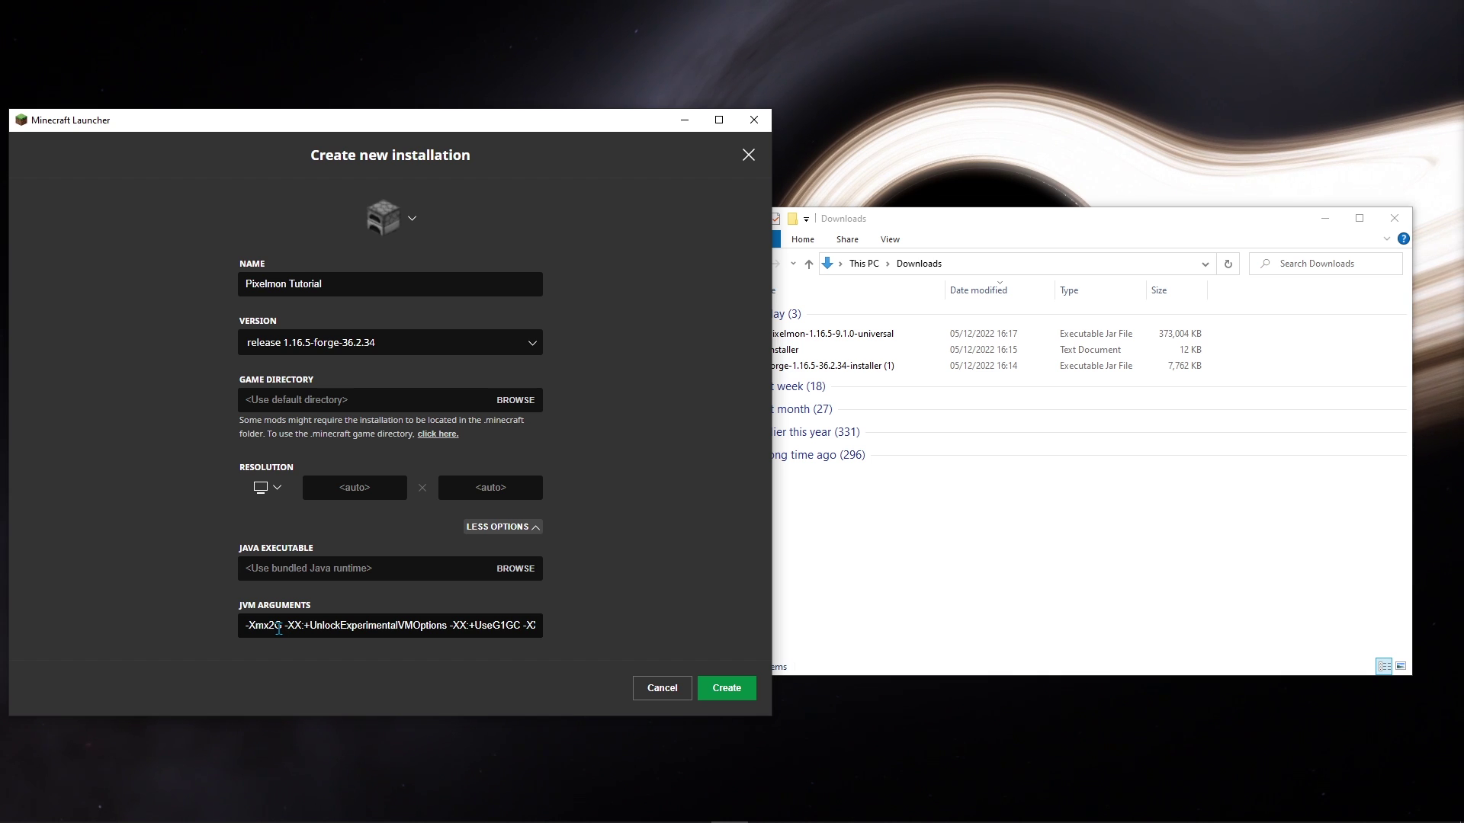
{"action": "left_click", "coordinate": [273, 626]}
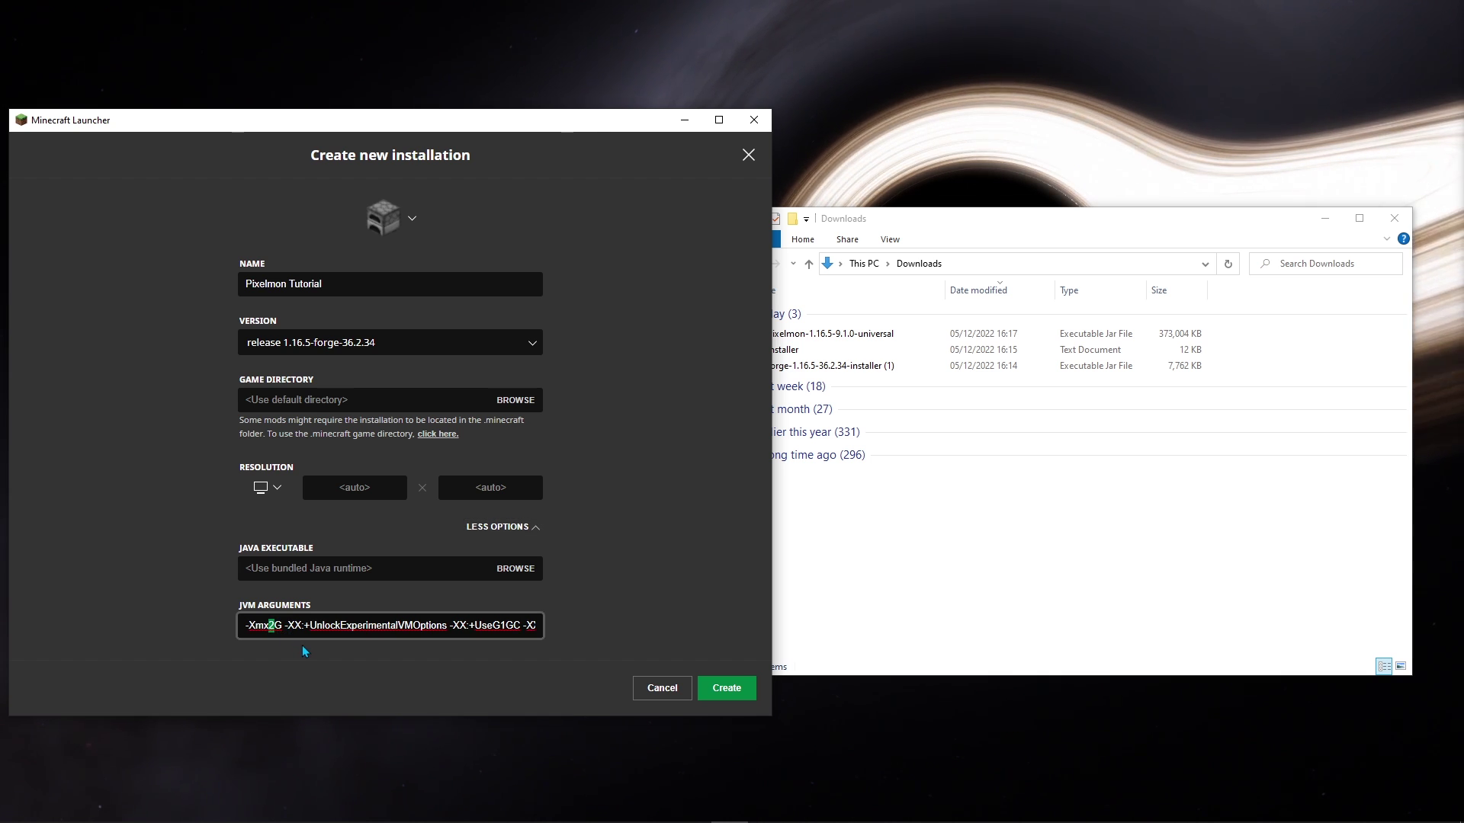
{"action": "type", "text": "4"}
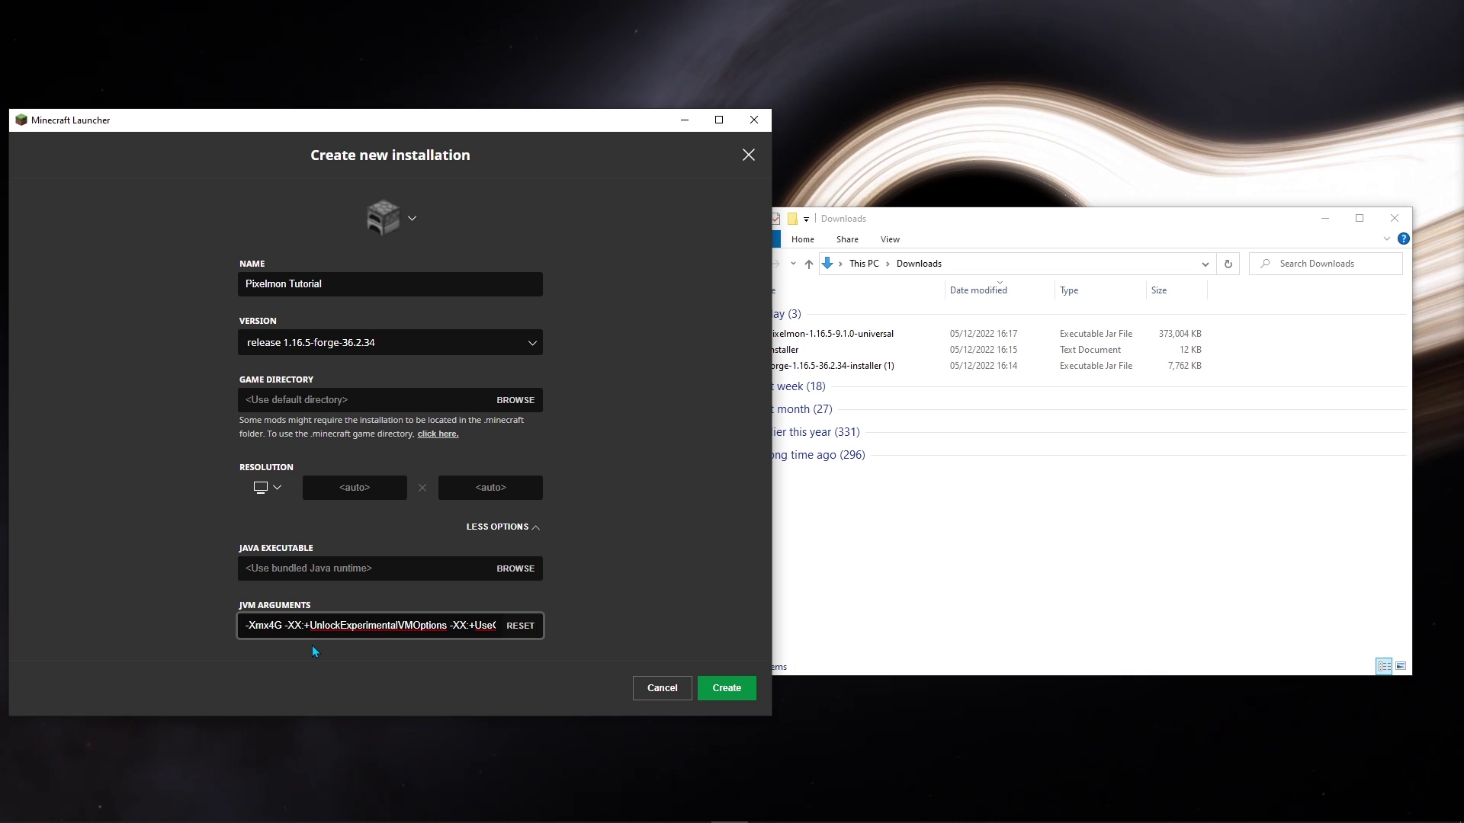
{"action": "left_click", "coordinate": [624, 562]}
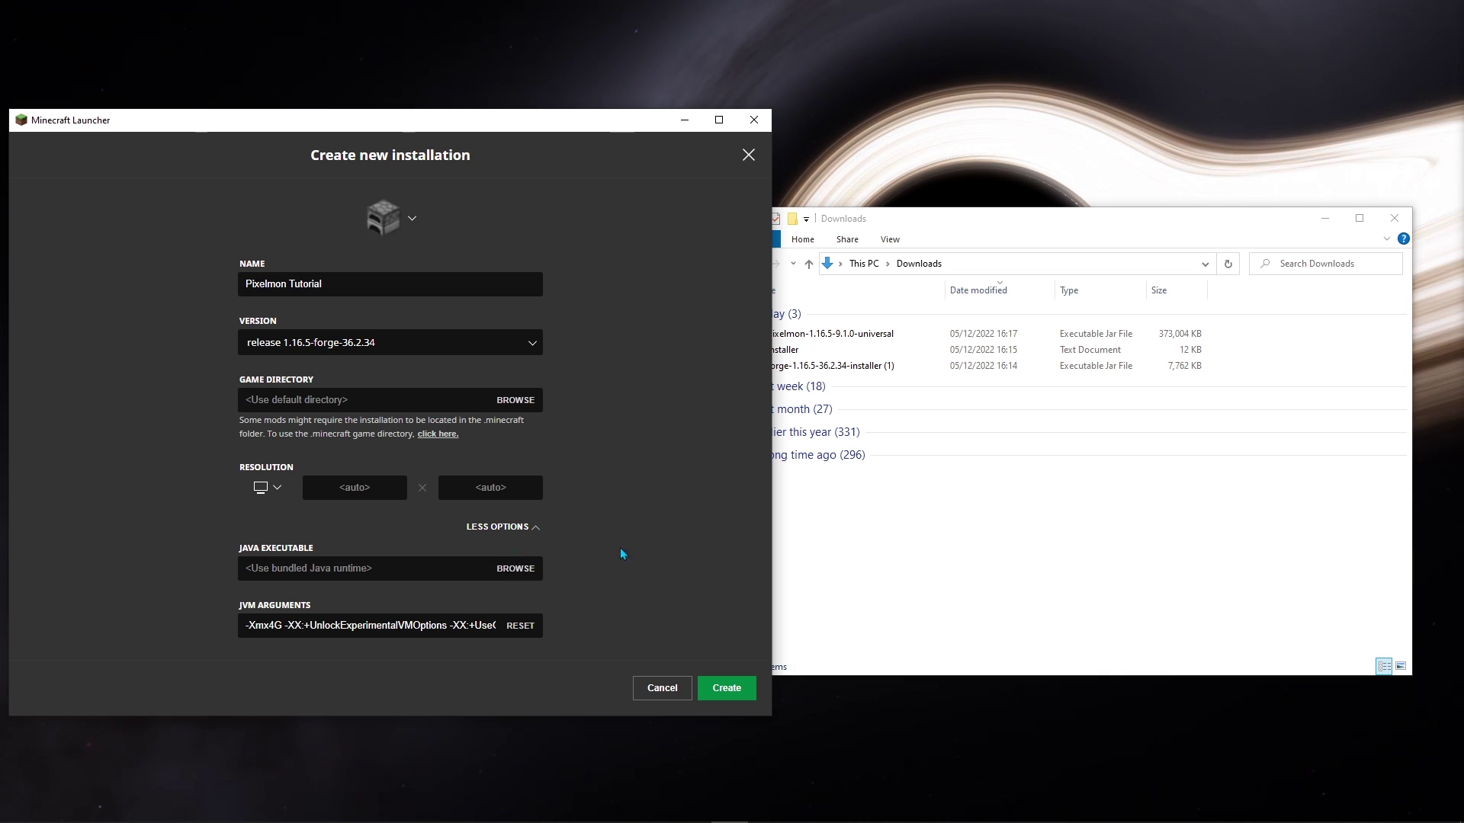
{"action": "left_click", "coordinate": [728, 689]}
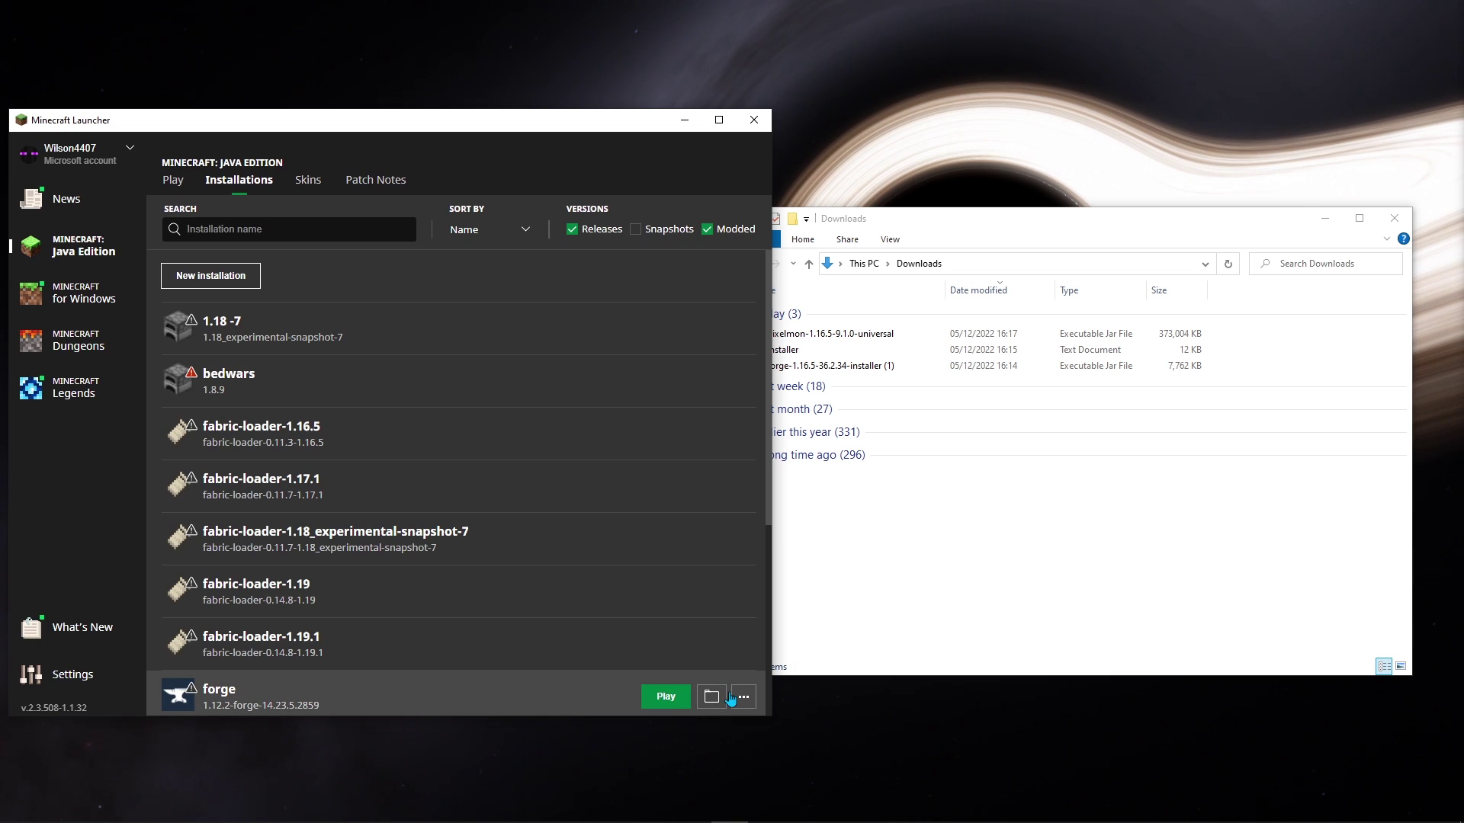
Find the Pixelmon Tutorial installation in the launcher's list and open its game folder.
{"action": "scroll", "coordinate": [296, 692], "scroll_direction": "down", "scroll_amount": 2}
{"action": "scroll", "coordinate": [297, 692], "scroll_direction": "up", "scroll_amount": 1}
{"action": "scroll", "coordinate": [507, 563], "scroll_direction": "down", "scroll_amount": 2}
{"action": "scroll", "coordinate": [397, 507], "scroll_direction": "down", "scroll_amount": 3}
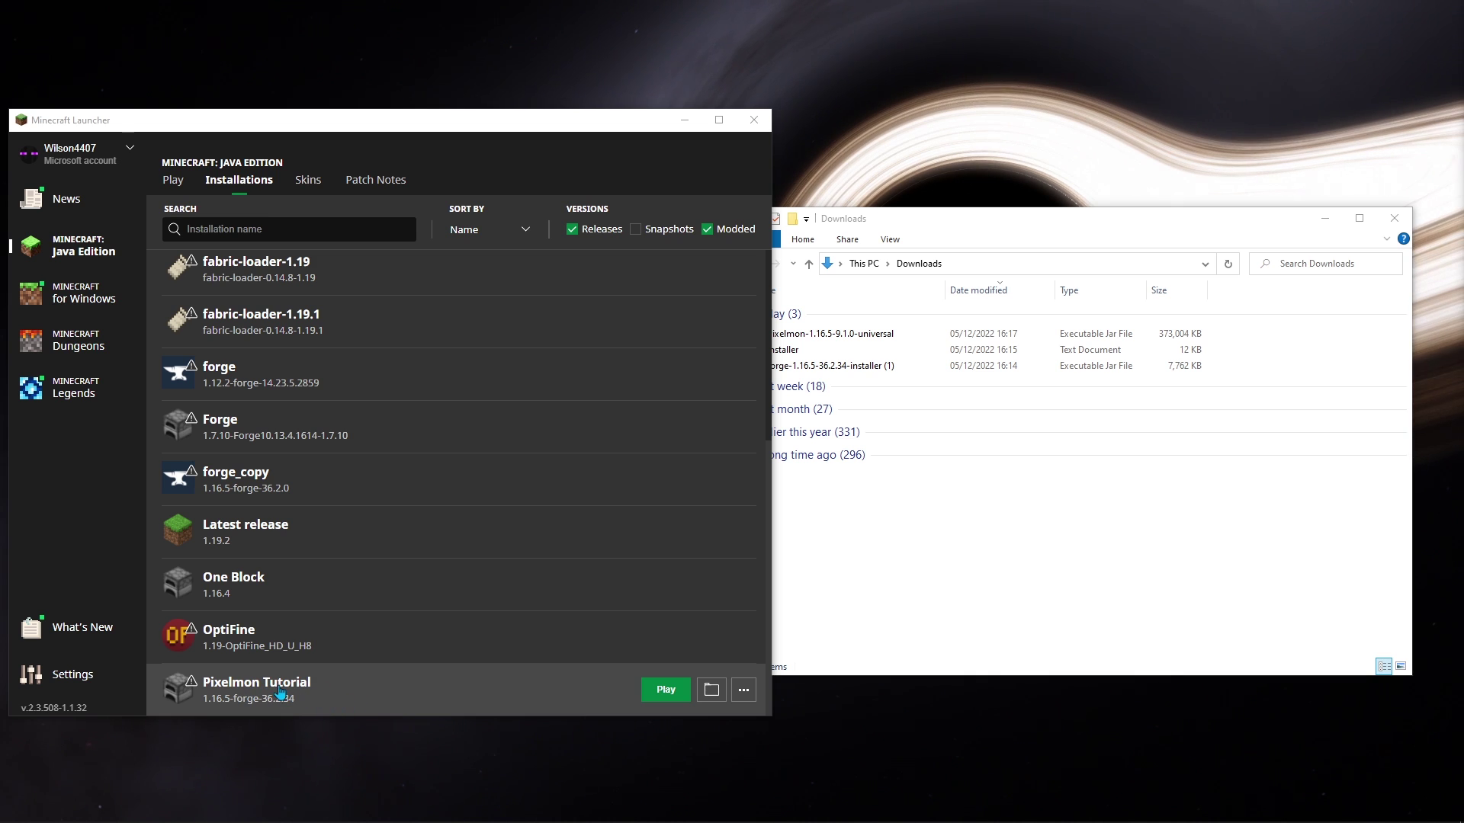
{"action": "left_click", "coordinate": [713, 690]}
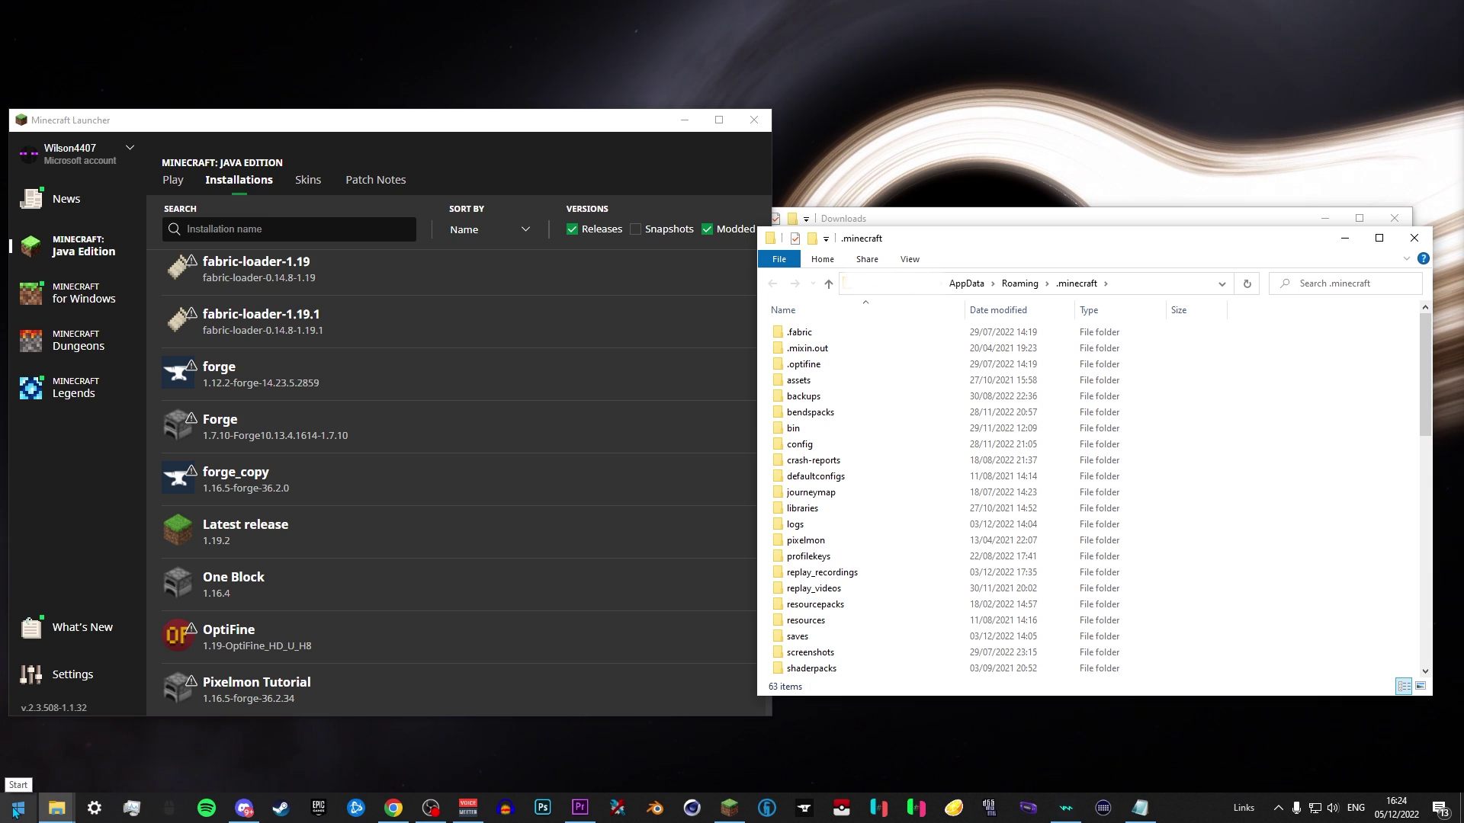
Open the .minecraft folder by way of %appdata% as an alternative route.
{"action": "left_click", "coordinate": [15, 809]}
{"action": "type", "text": "%"}
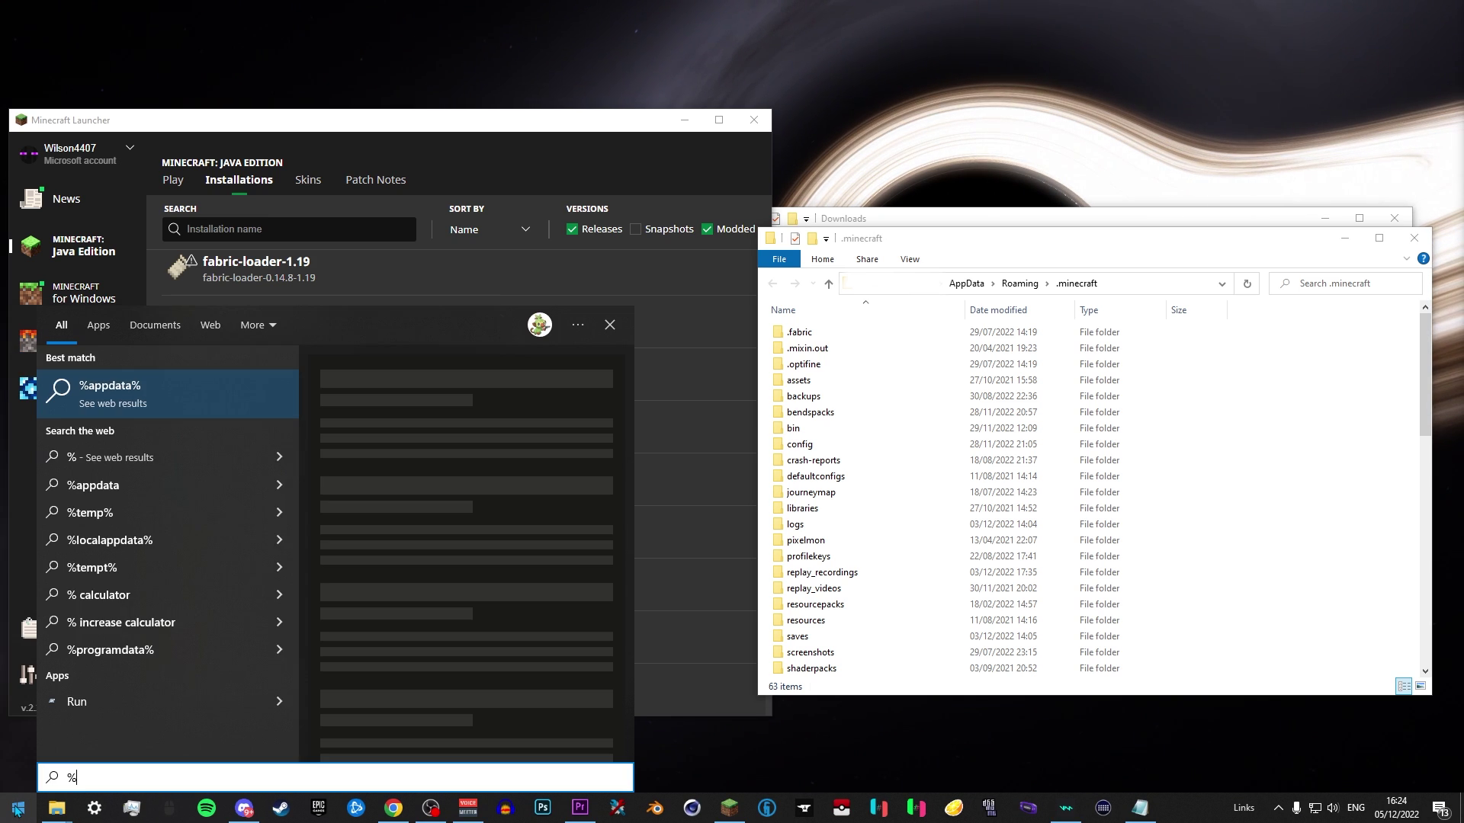
{"action": "type", "text": "appdata%"}
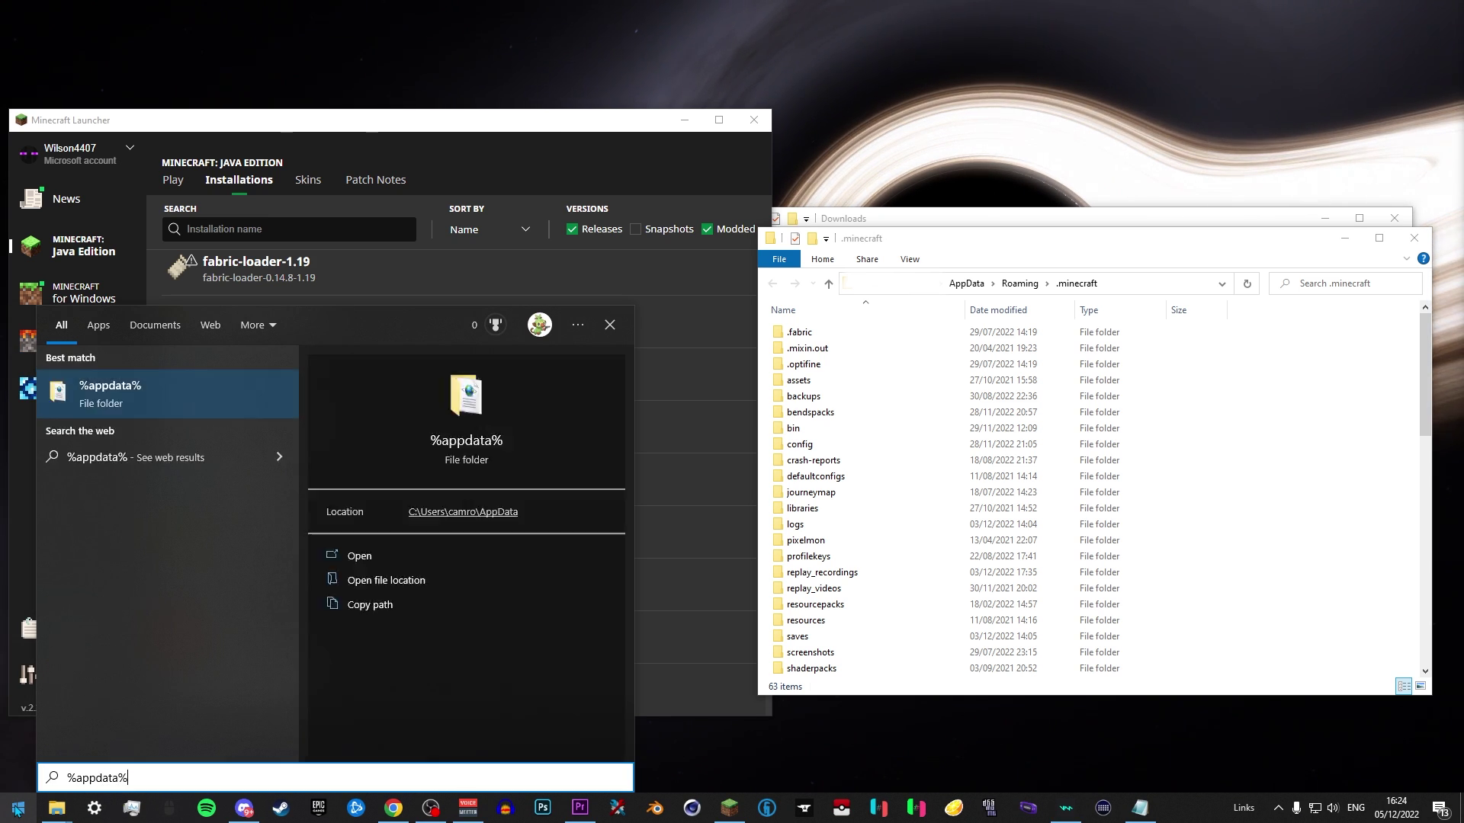
{"action": "key", "text": "Return"}
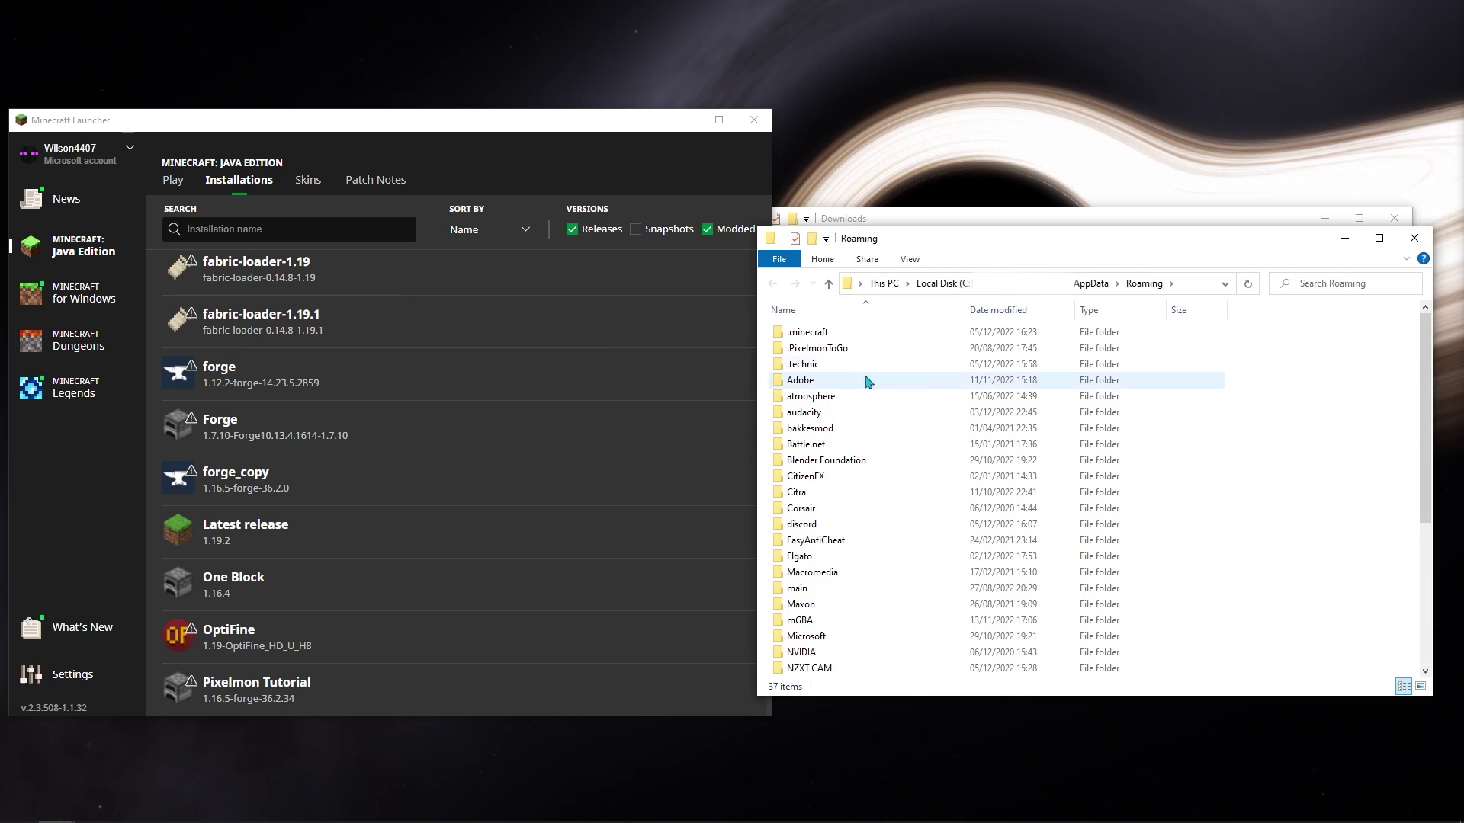
{"action": "double_click", "coordinate": [823, 336]}
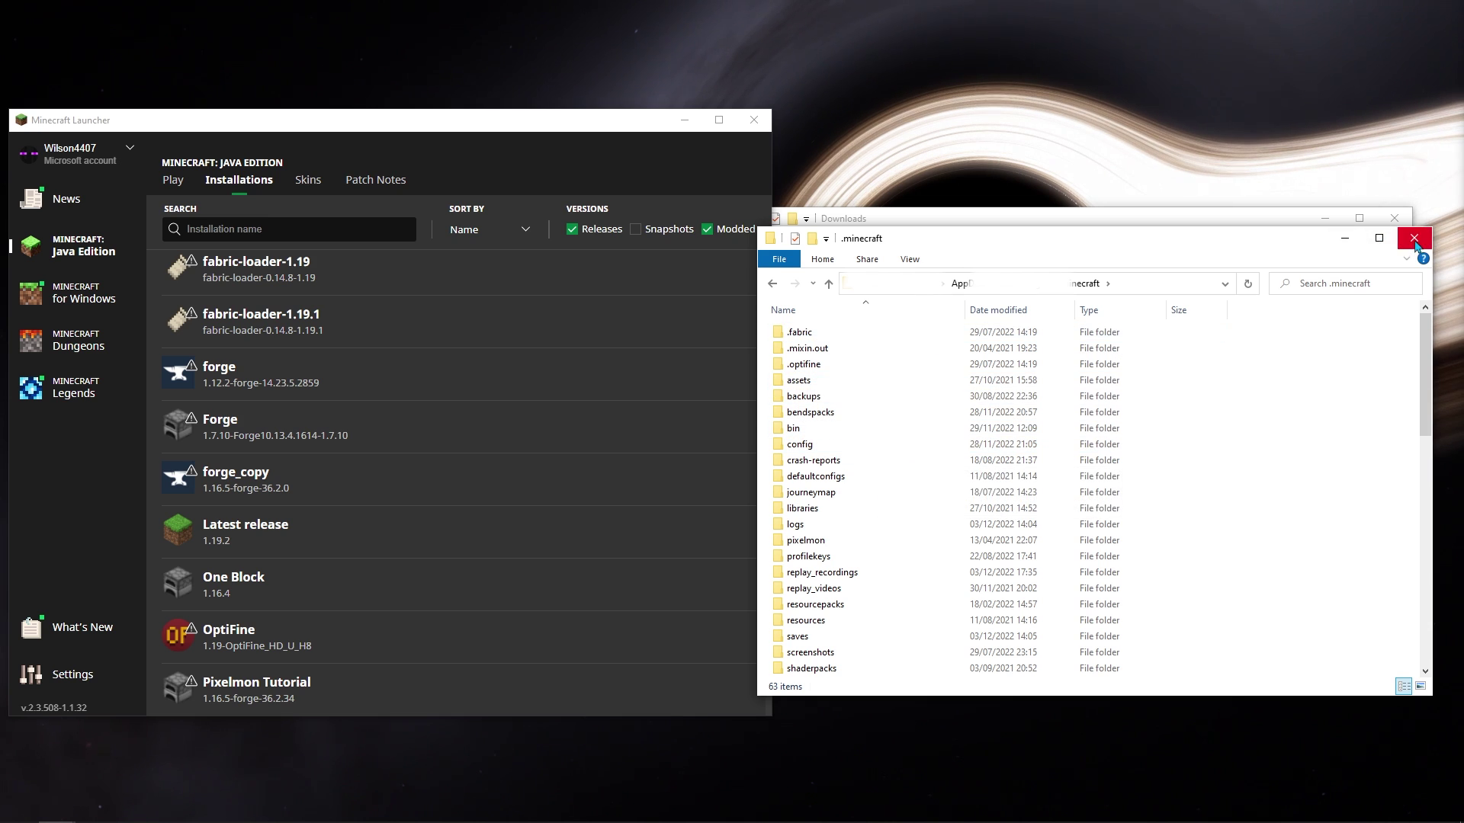
Create a folder named mods inside the .minecraft folder.
{"action": "right_click", "coordinate": [1257, 446]}
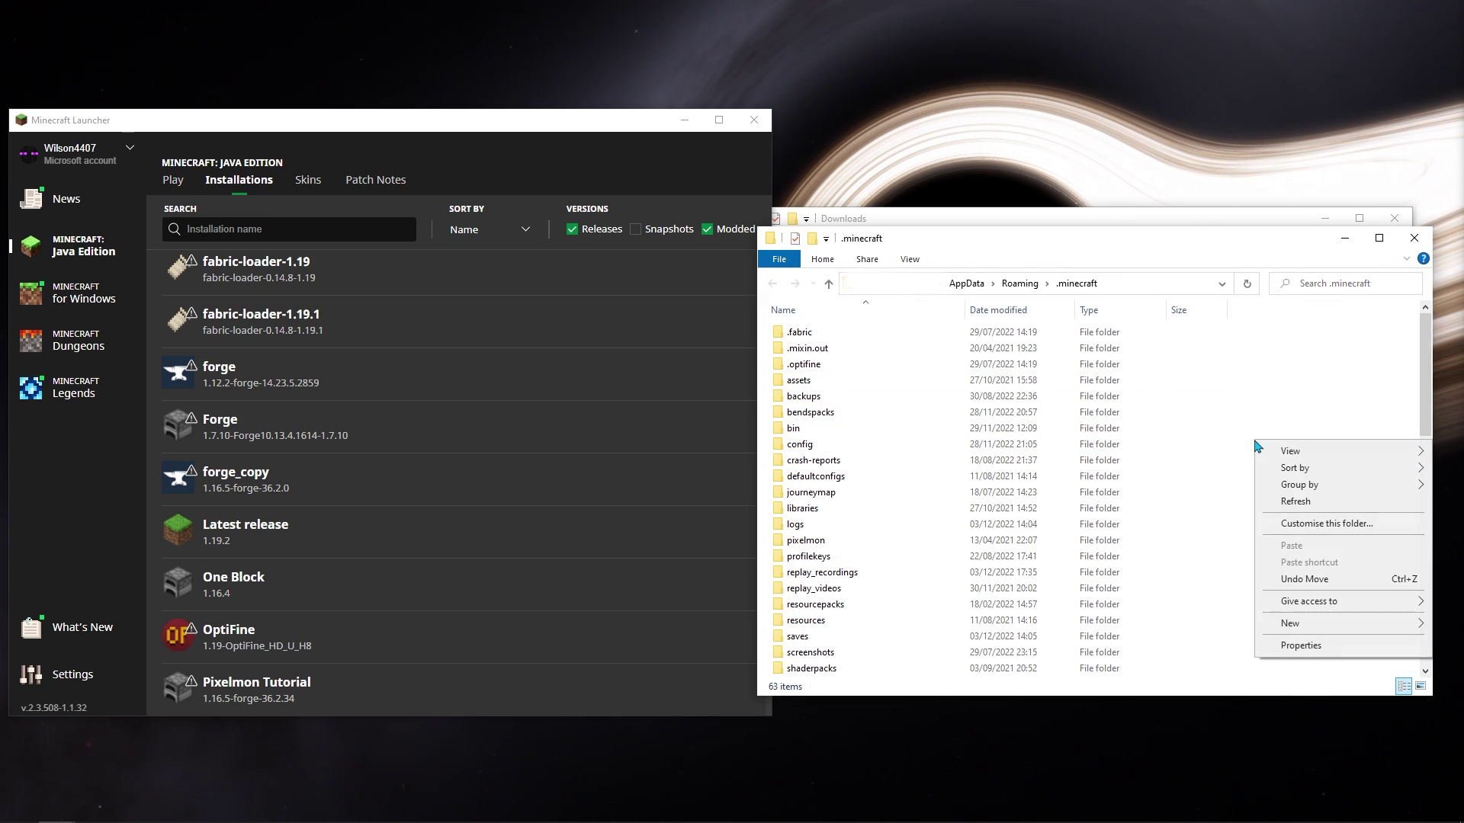
{"action": "mouse_move", "coordinate": [1294, 626]}
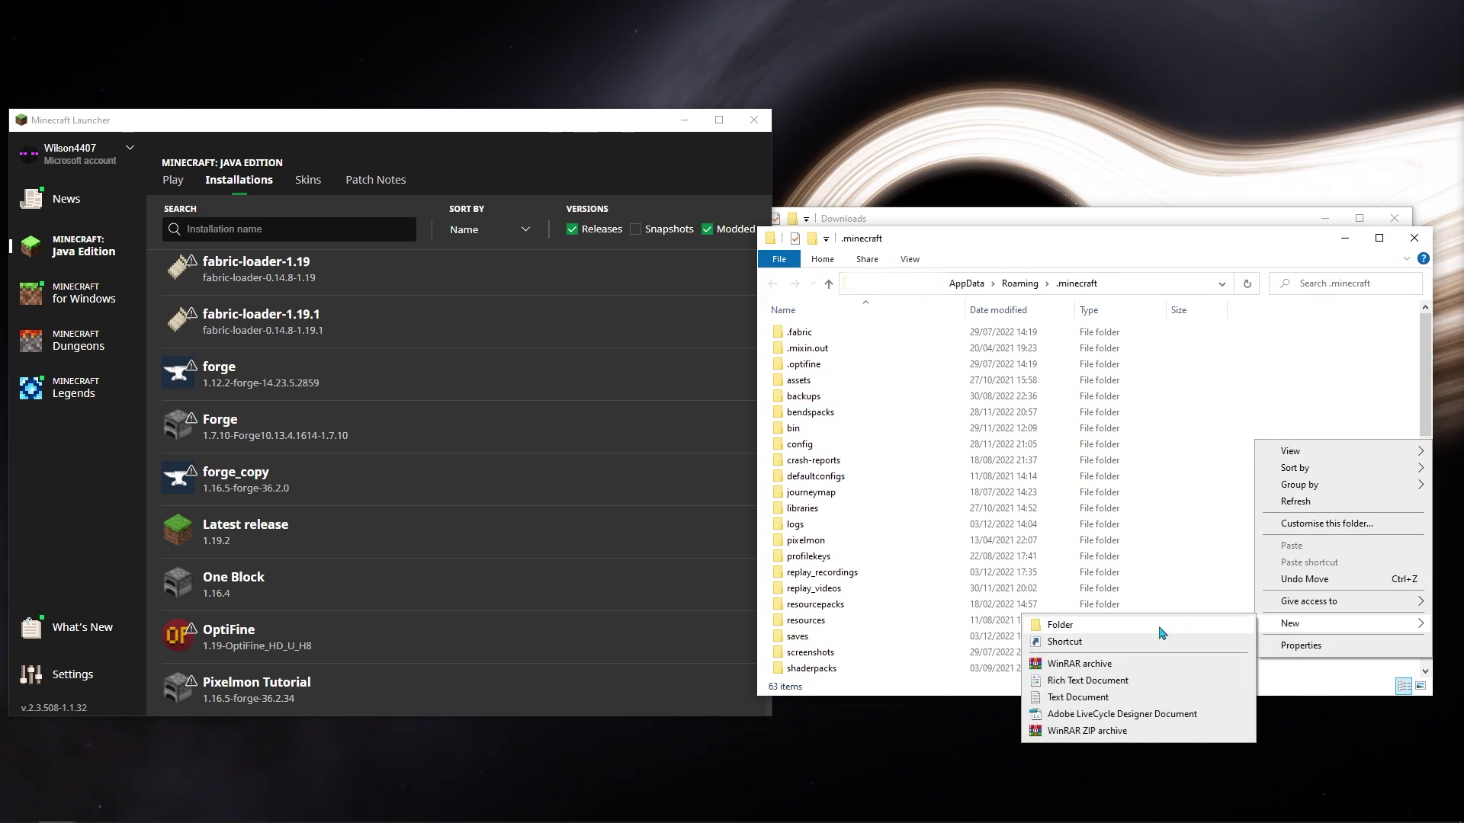
{"action": "left_click", "coordinate": [1171, 633]}
{"action": "type", "text": "mods"}
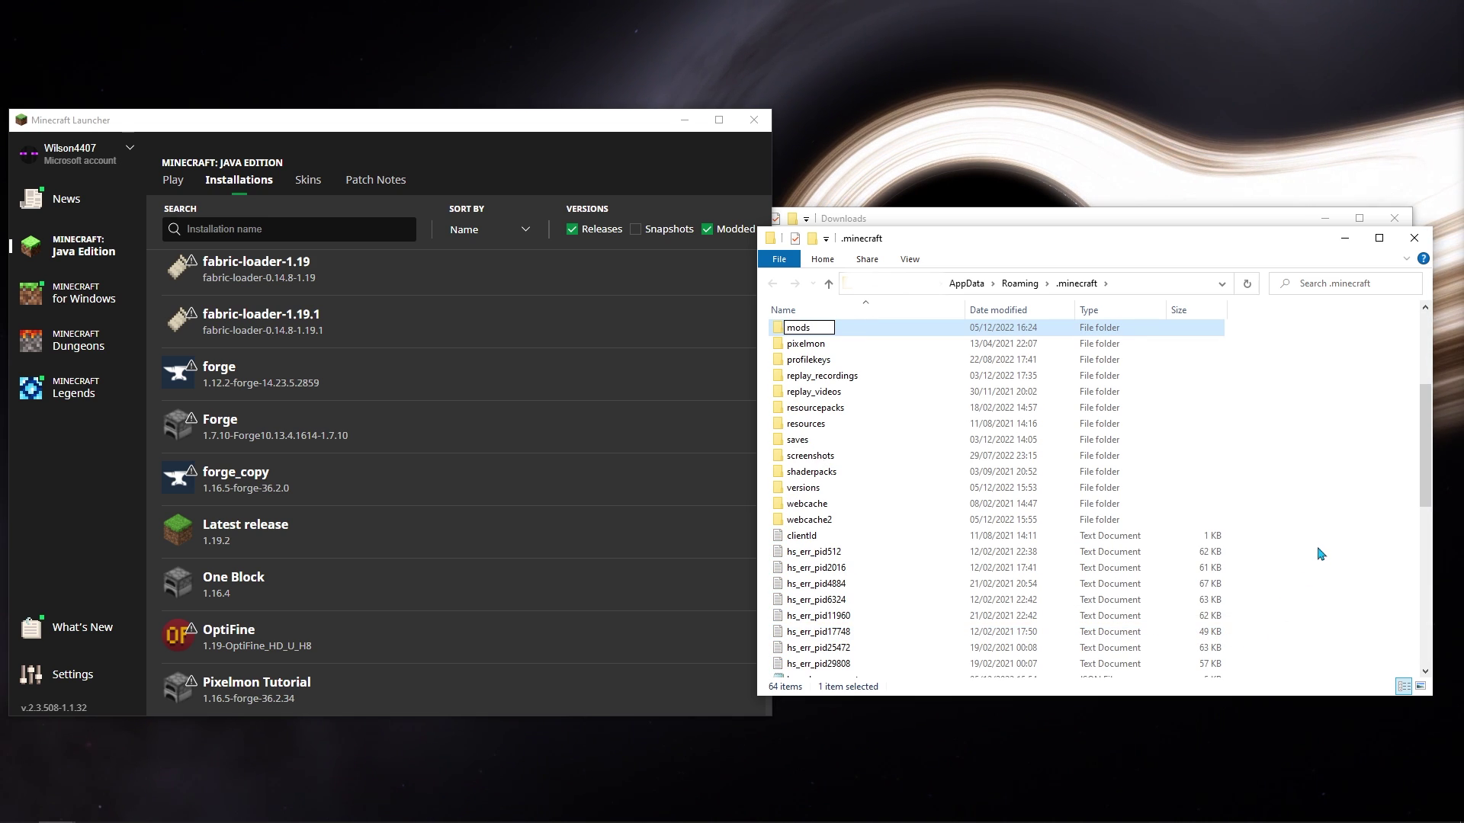
{"action": "key", "text": "Return"}
{"action": "scroll", "coordinate": [1013, 513], "scroll_direction": "up", "scroll_amount": 4}
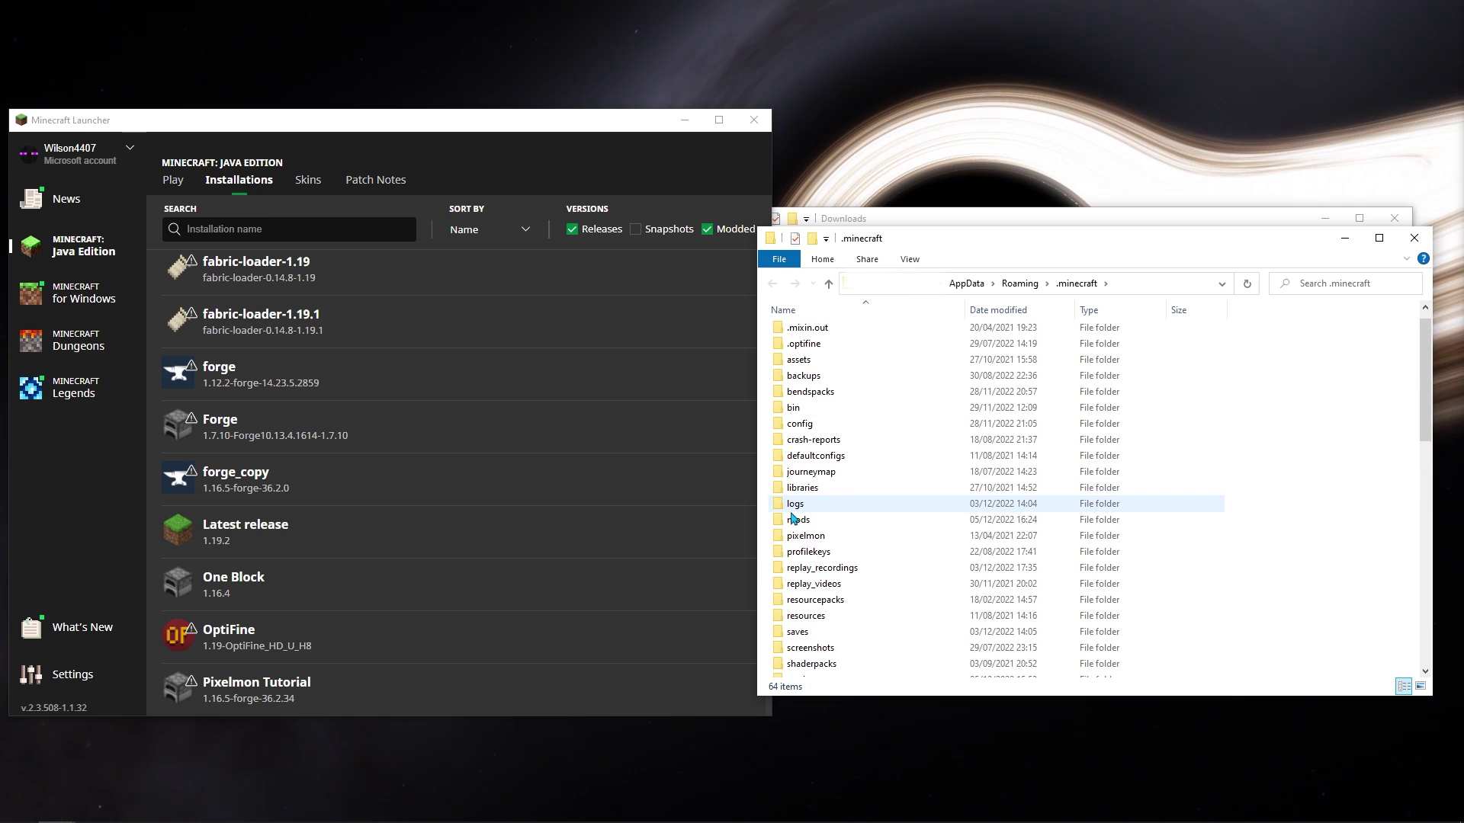
Move the Pixelmon-1.16.5-9.1.0-universal jar file from Downloads into the mods folder, and put the mods window away.
{"action": "double_click", "coordinate": [816, 523]}
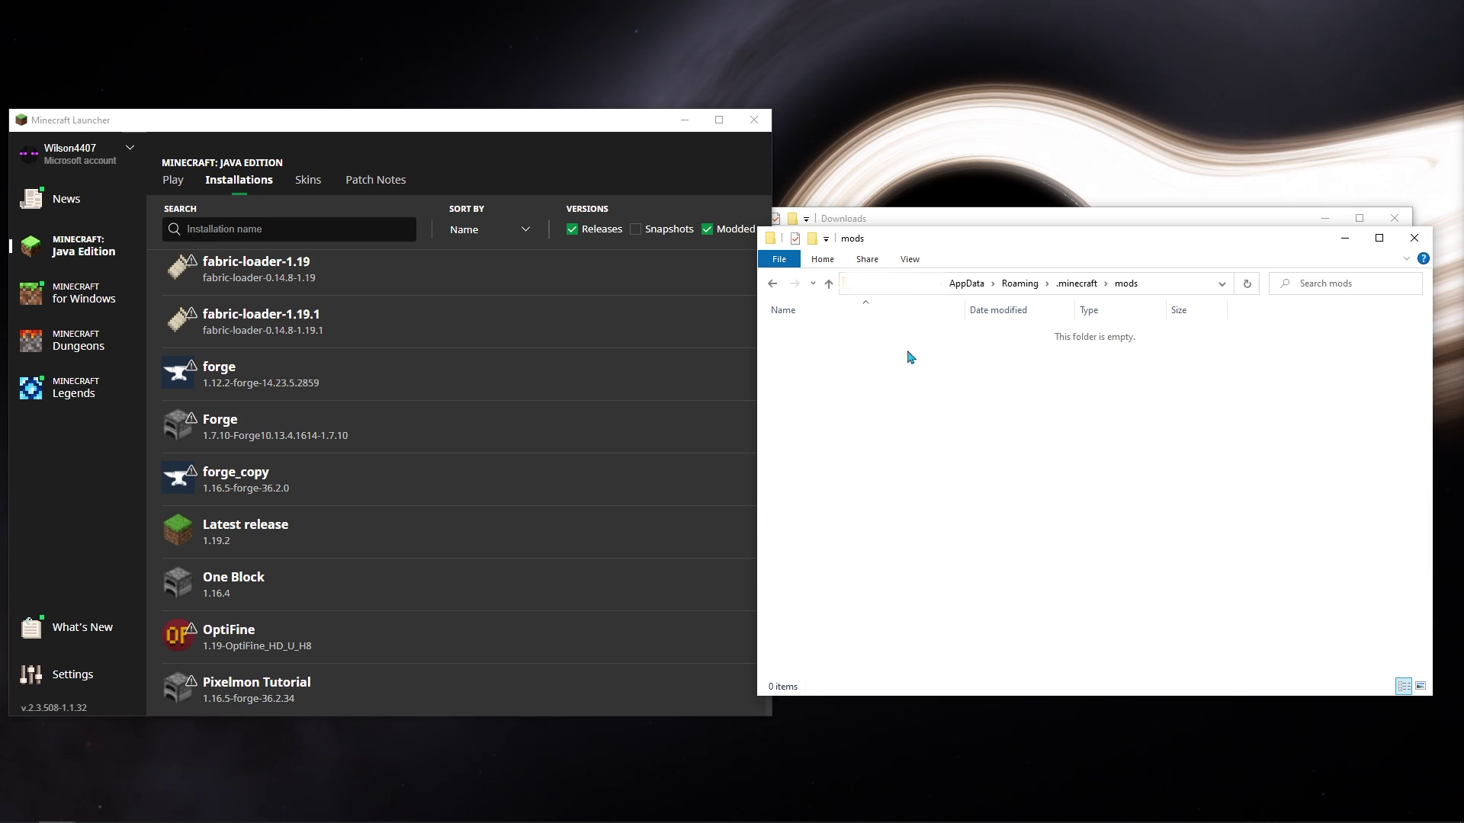
{"action": "left_click_drag", "start_coordinate": [967, 253], "coordinate": [386, 305]}
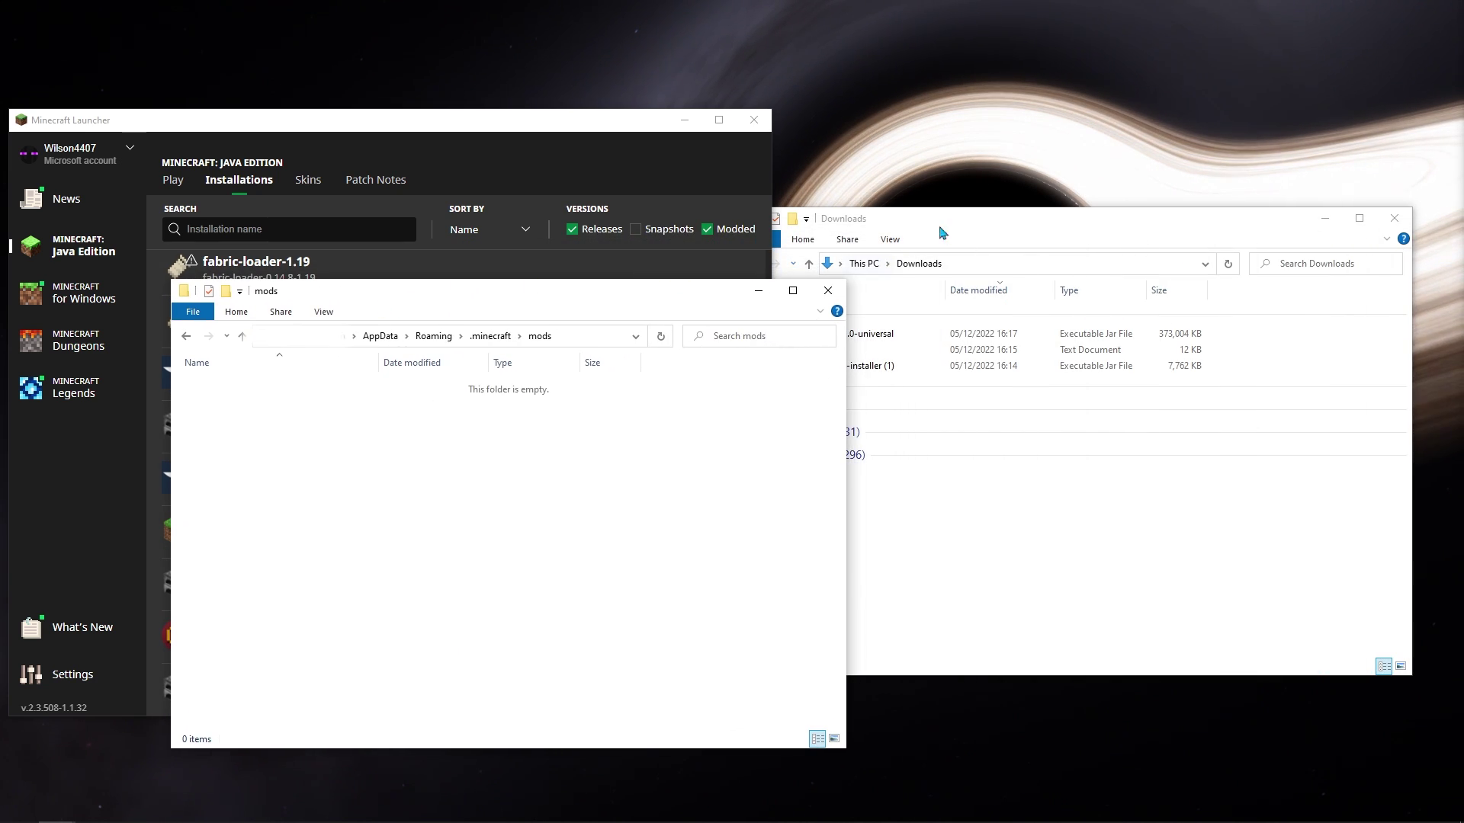
{"action": "left_click_drag", "start_coordinate": [940, 233], "coordinate": [951, 219]}
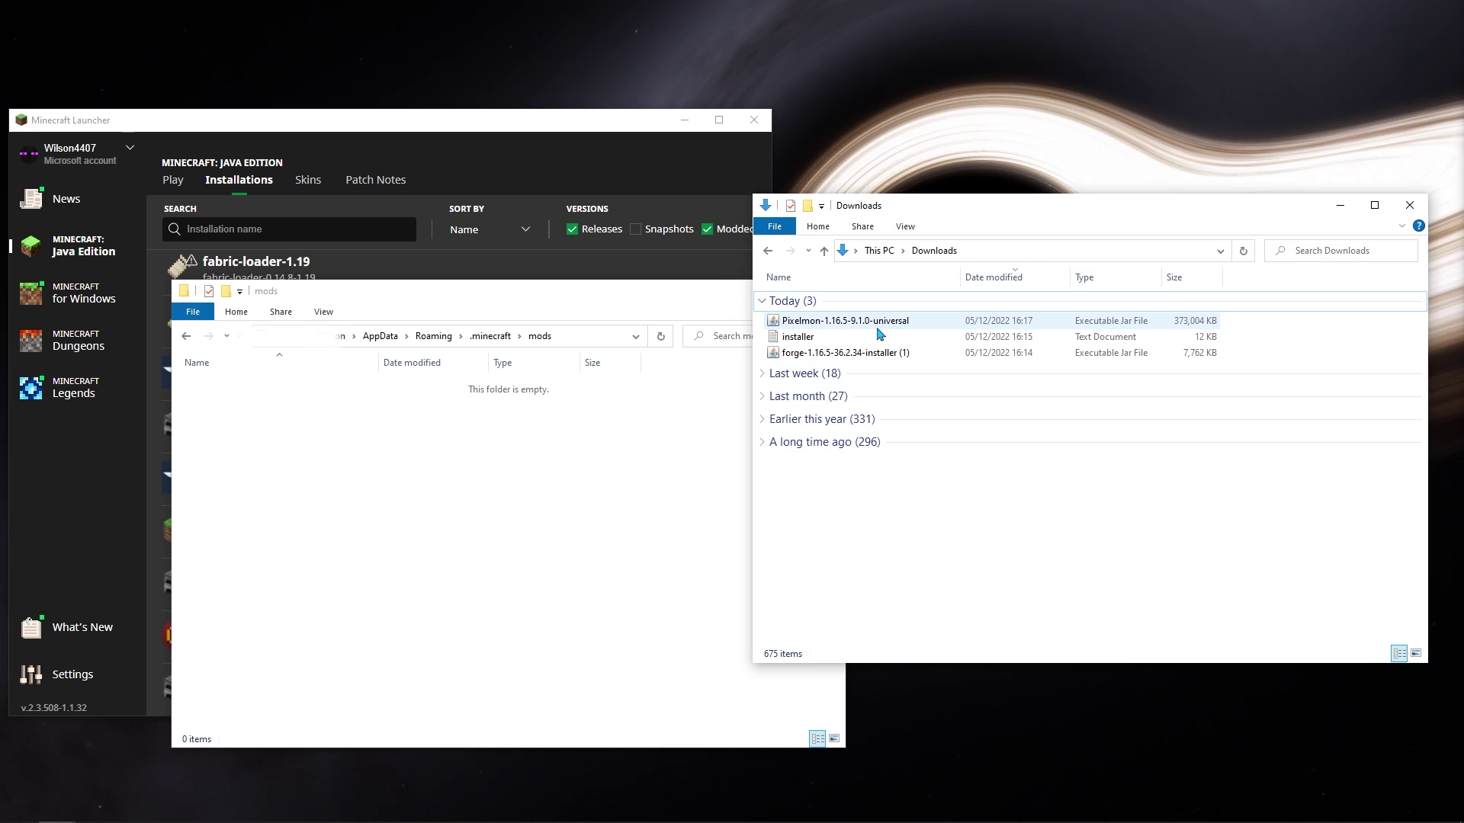
{"action": "left_click_drag", "start_coordinate": [878, 332], "coordinate": [492, 509]}
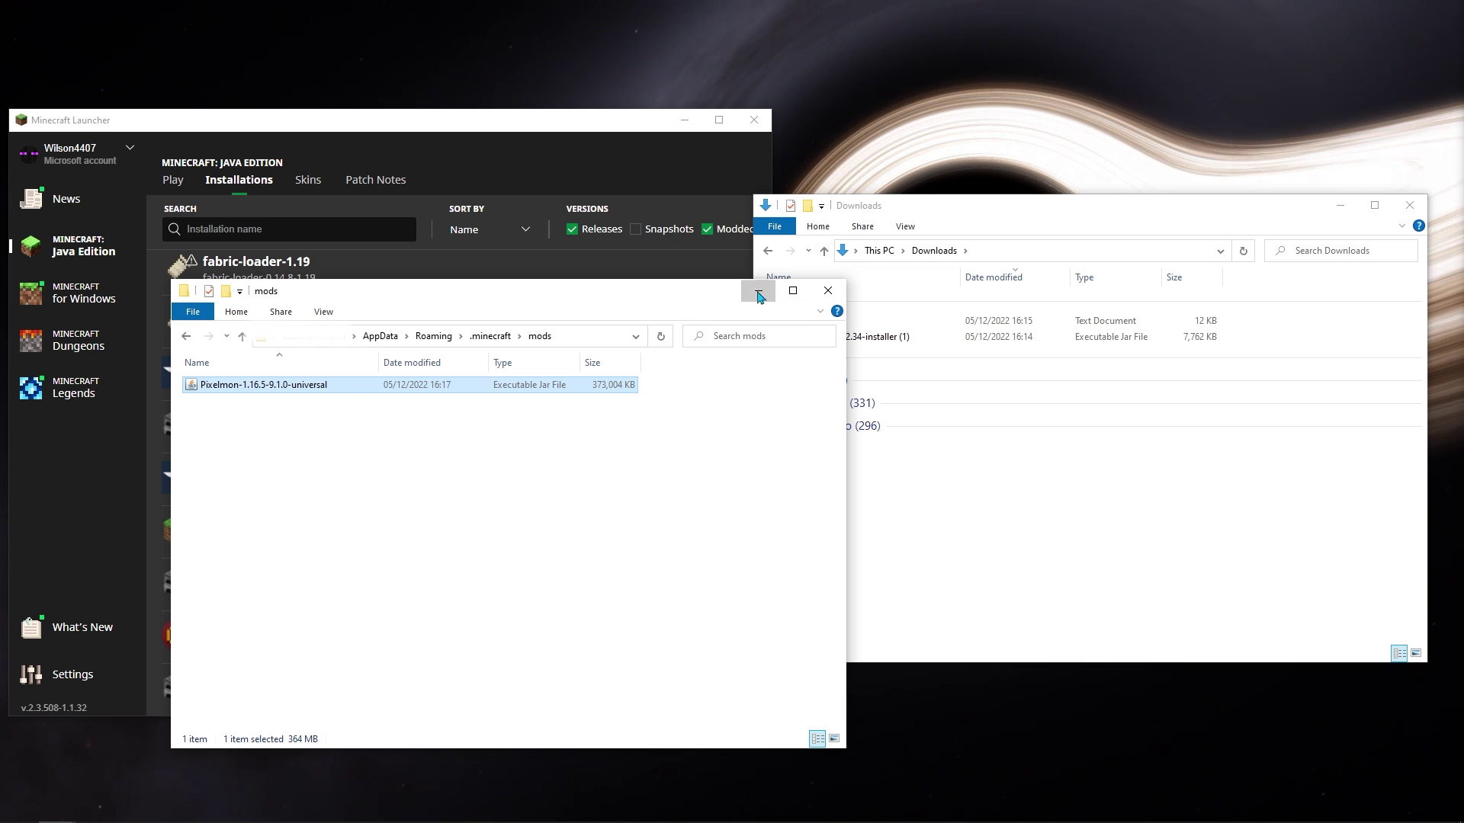
{"action": "left_click", "coordinate": [758, 295]}
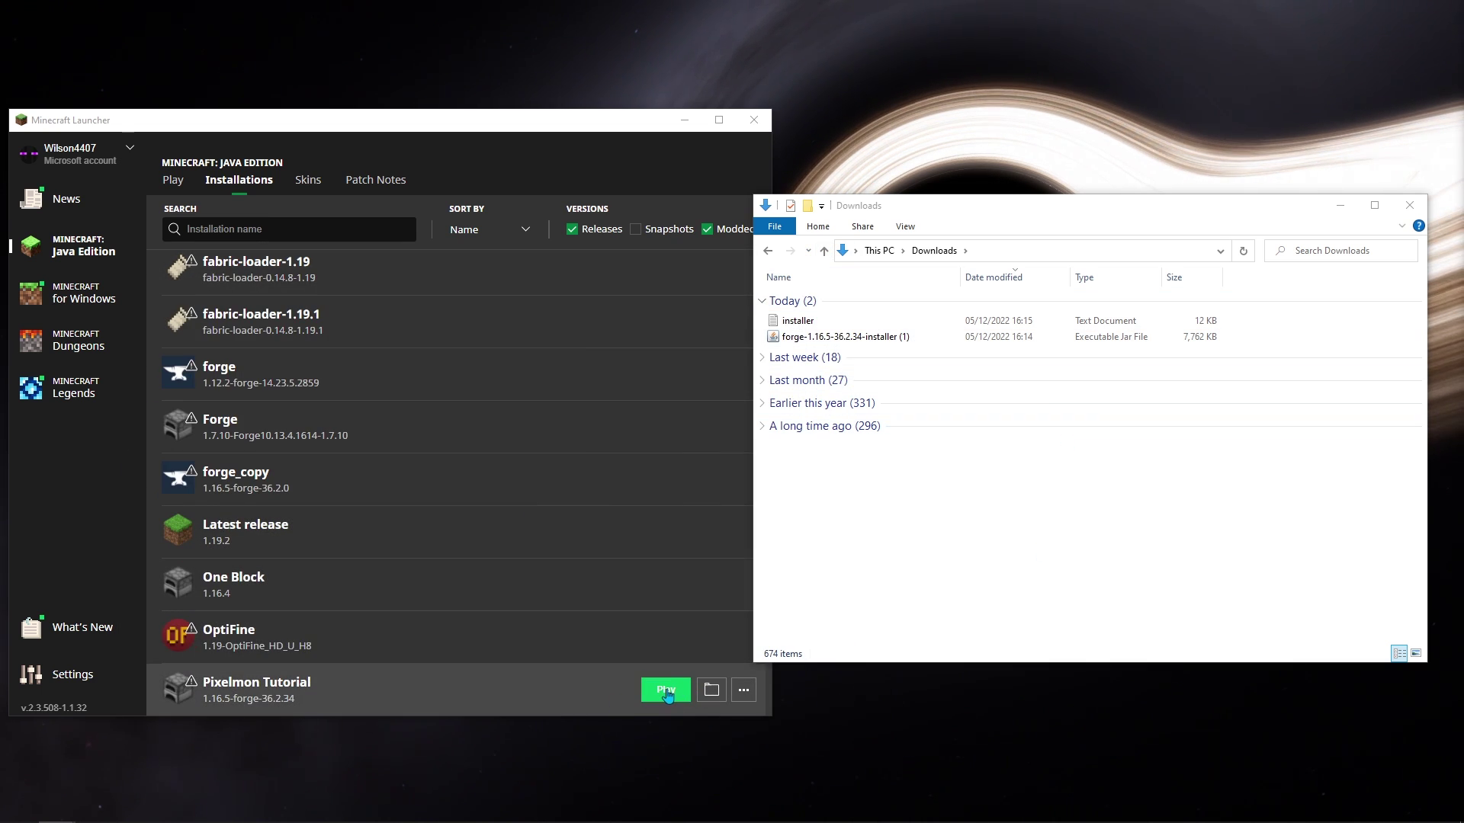
Launch the Pixelmon Tutorial installation and maximize the Minecraft 1.16.5 game window.
{"action": "left_click", "coordinate": [667, 691]}
{"action": "left_click", "coordinate": [564, 509]}
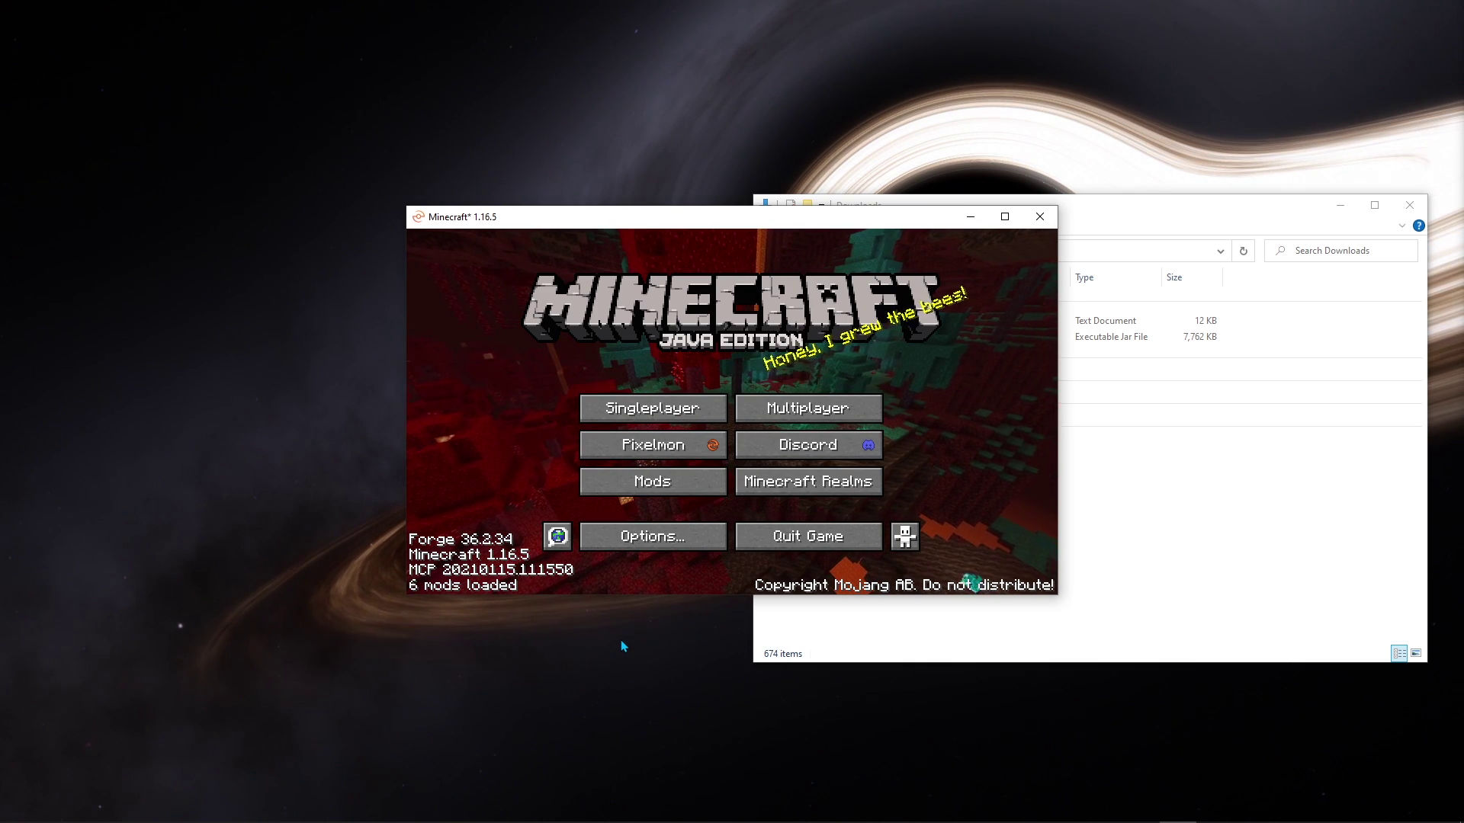
{"action": "left_click", "coordinate": [1003, 218]}
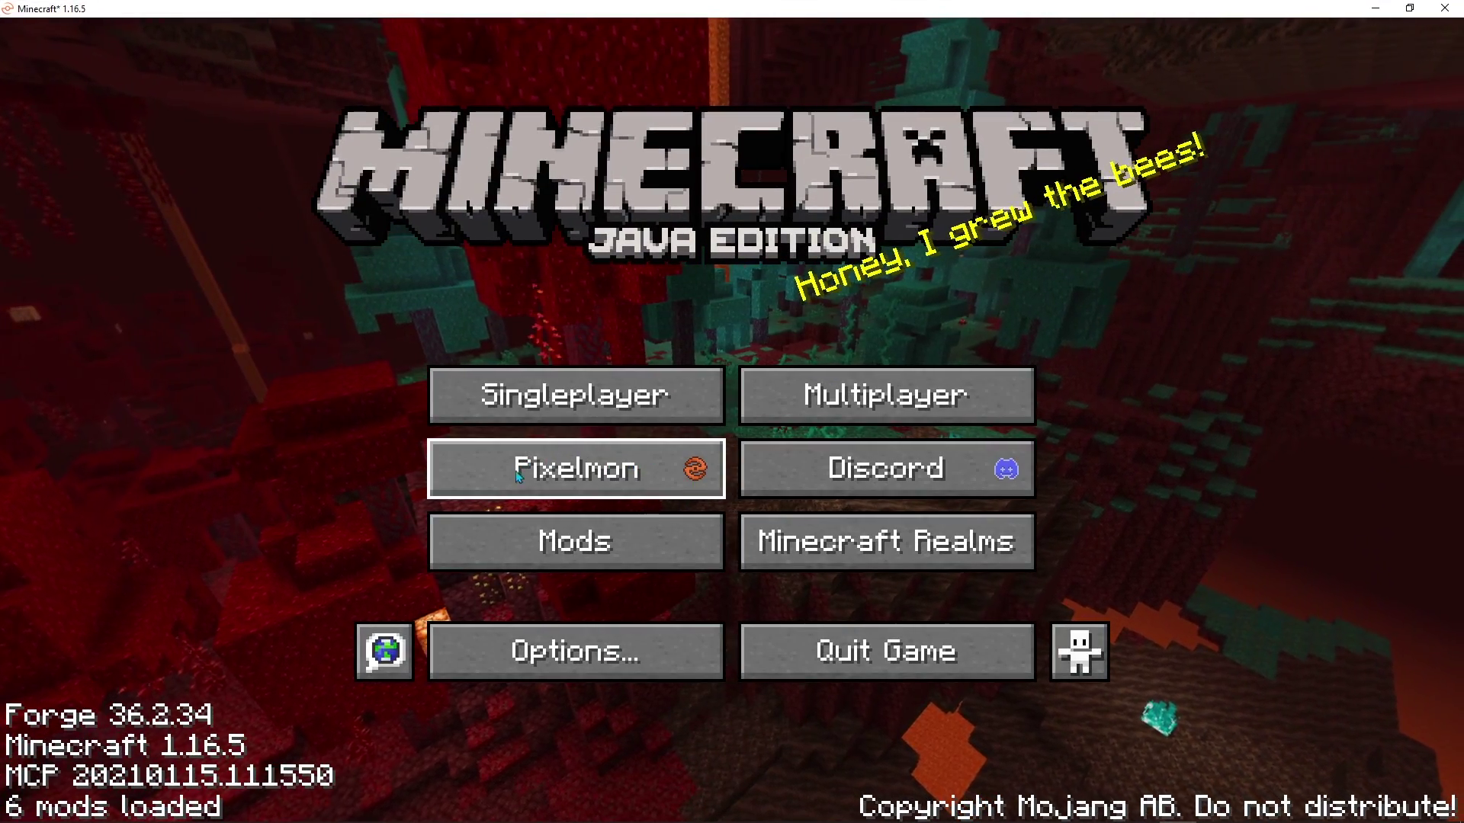
Check the game's list of loaded mods, view the details of Pixelmon Mod, and return to the title screen.
{"action": "left_click", "coordinate": [629, 540]}
{"action": "scroll", "coordinate": [204, 312], "scroll_direction": "down", "scroll_amount": 1}
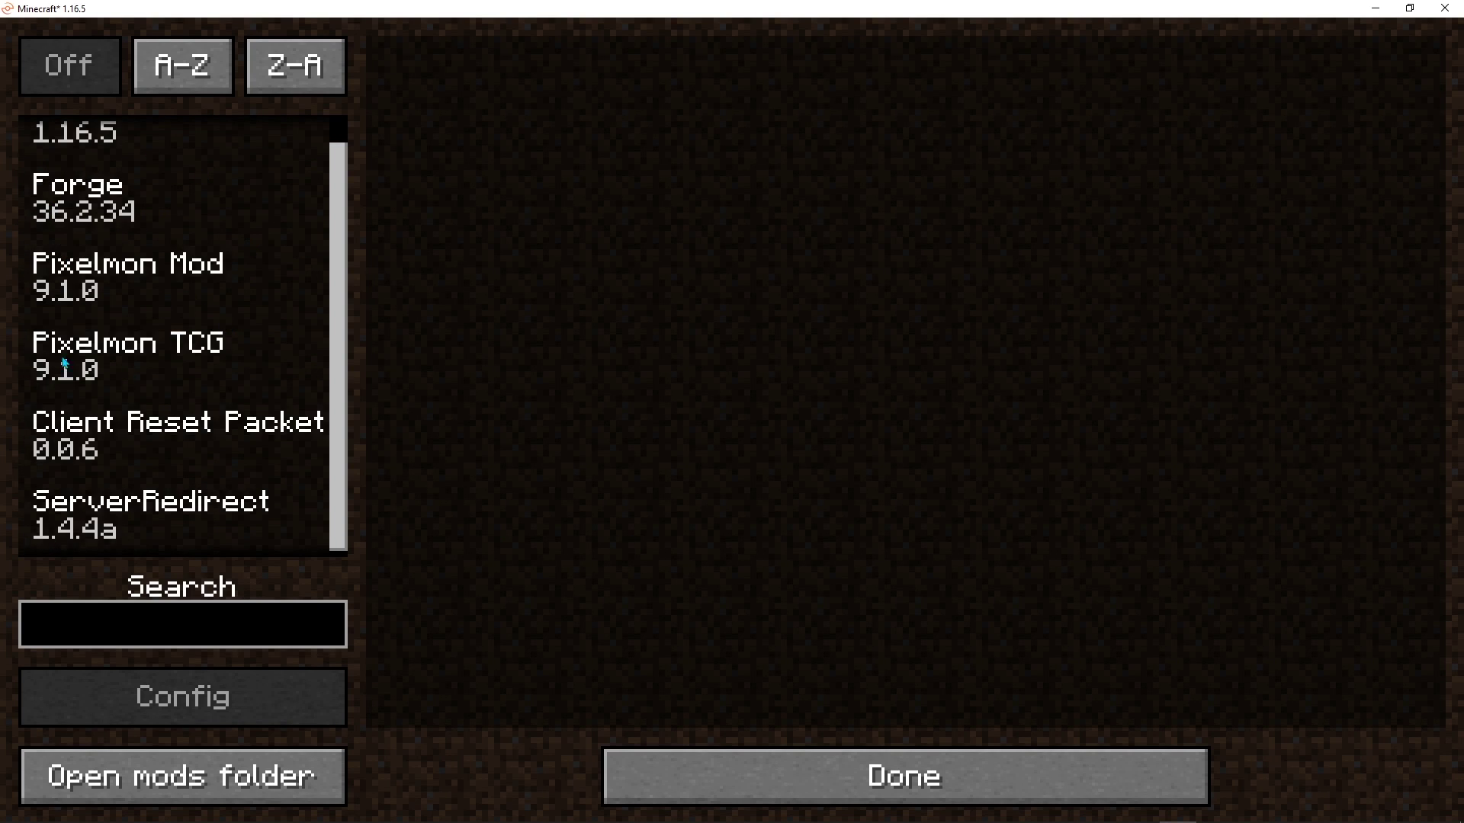
{"action": "scroll", "coordinate": [134, 324], "scroll_direction": "up", "scroll_amount": 1}
{"action": "left_click", "coordinate": [130, 331]}
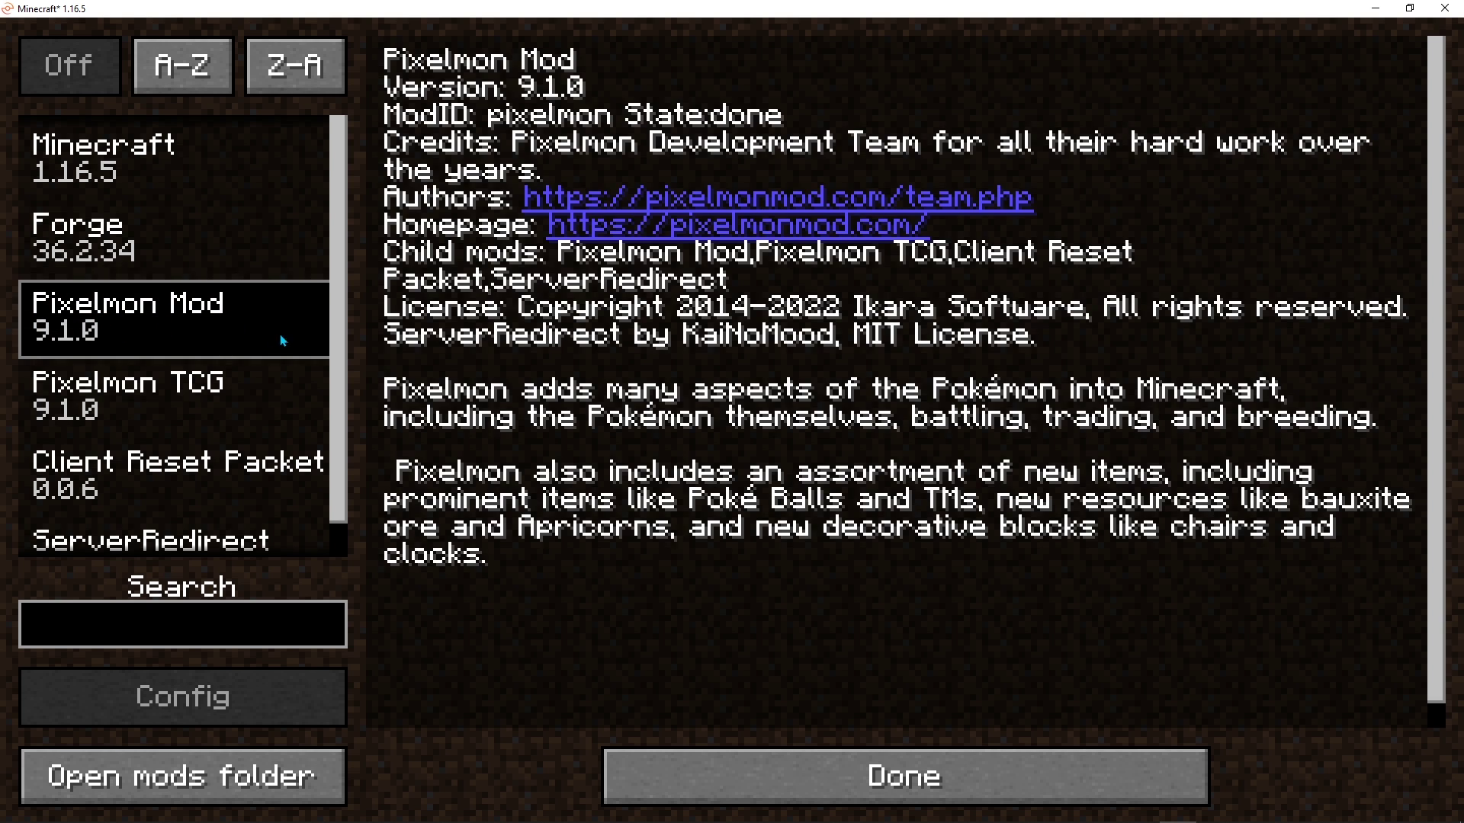
{"action": "left_click", "coordinate": [912, 771]}
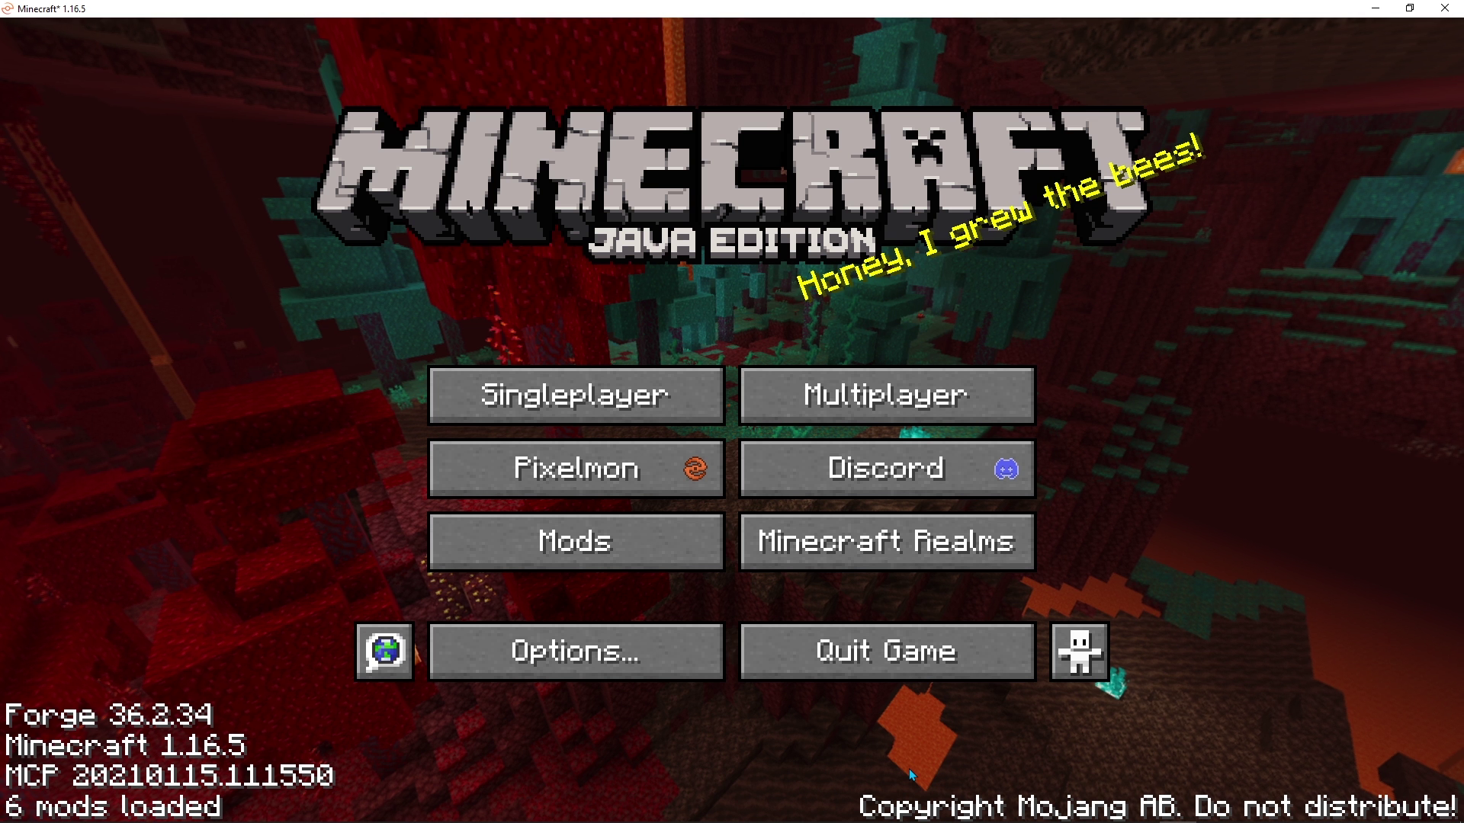
Start adding a multiplayer server and name the entry Pixelmon Realms.
{"action": "left_click", "coordinate": [763, 395]}
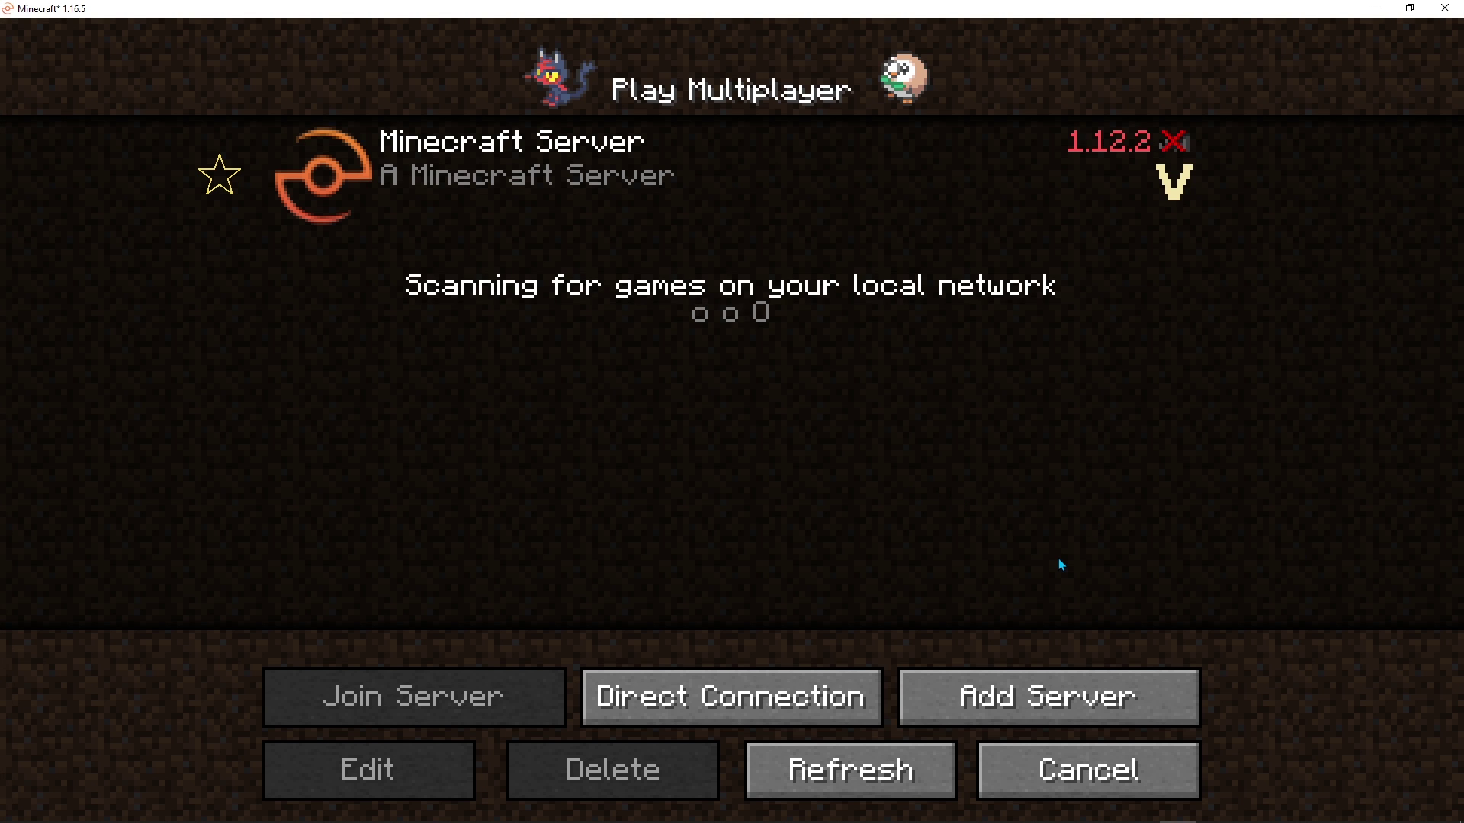
{"action": "left_click", "coordinate": [945, 686]}
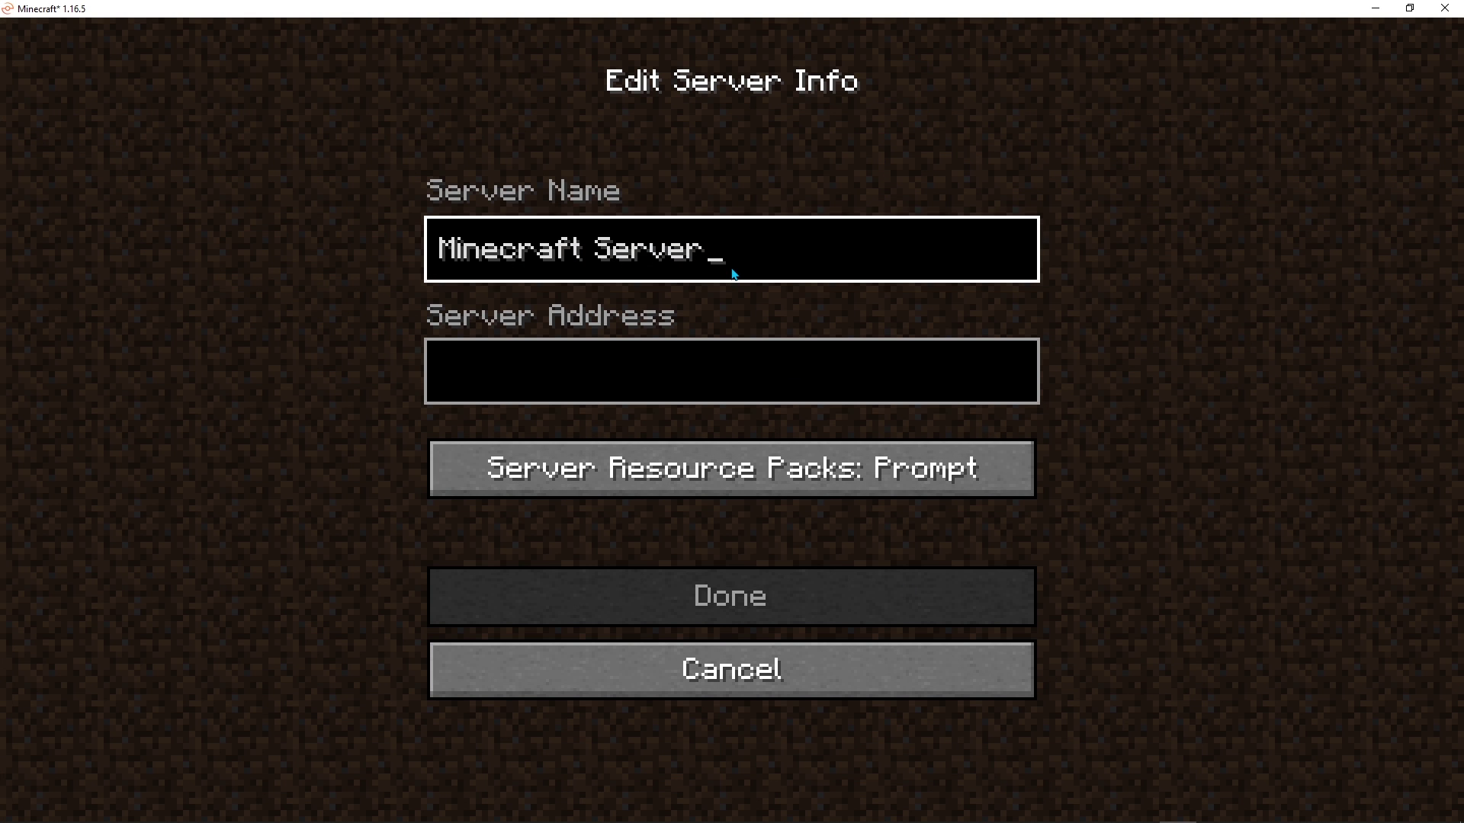
{"action": "key", "text": "BackSpace"}
{"action": "key", "text": "BackSpace"}
{"action": "key", "text": "BackSpace"}
{"action": "key", "text": "BackSpace"}
{"action": "key", "text": "BackSpace"}
{"action": "key", "text": "BackSpace"}
{"action": "key", "text": "BackSpace"}
{"action": "key", "text": "BackSpace"}
{"action": "key", "text": "BackSpace"}
{"action": "key", "text": "BackSpace"}
{"action": "key", "text": "BackSpace"}
{"action": "key", "text": "BackSpace"}
{"action": "key", "text": "BackSpace"}
{"action": "key", "text": "BackSpace"}
{"action": "key", "text": "BackSpace"}
{"action": "type", "text": "Pixelmon Realms"}
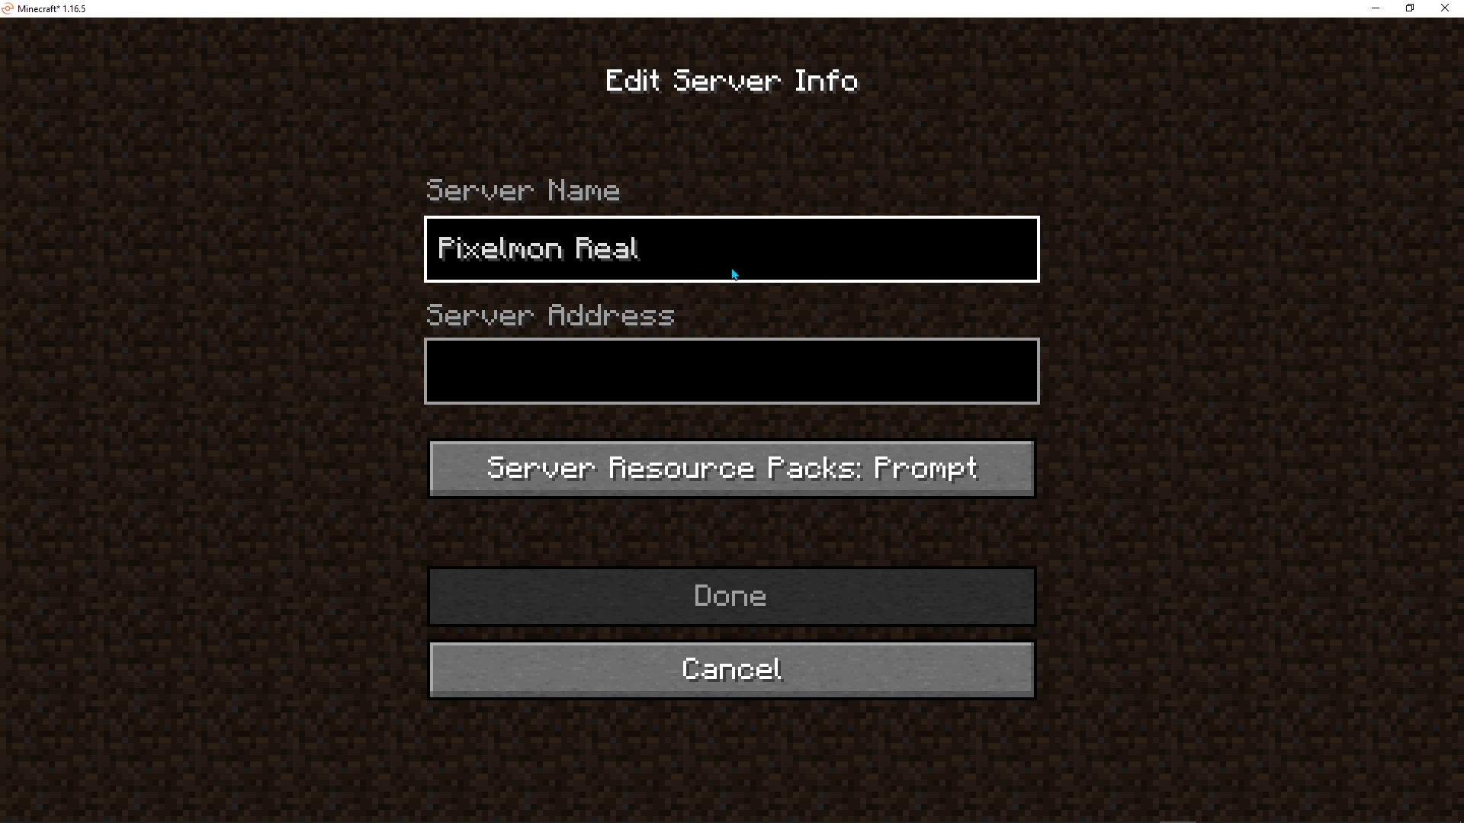
Set the server address to pt.pixelmonrealms.com and save the server entry.
{"action": "left_click", "coordinate": [719, 371]}
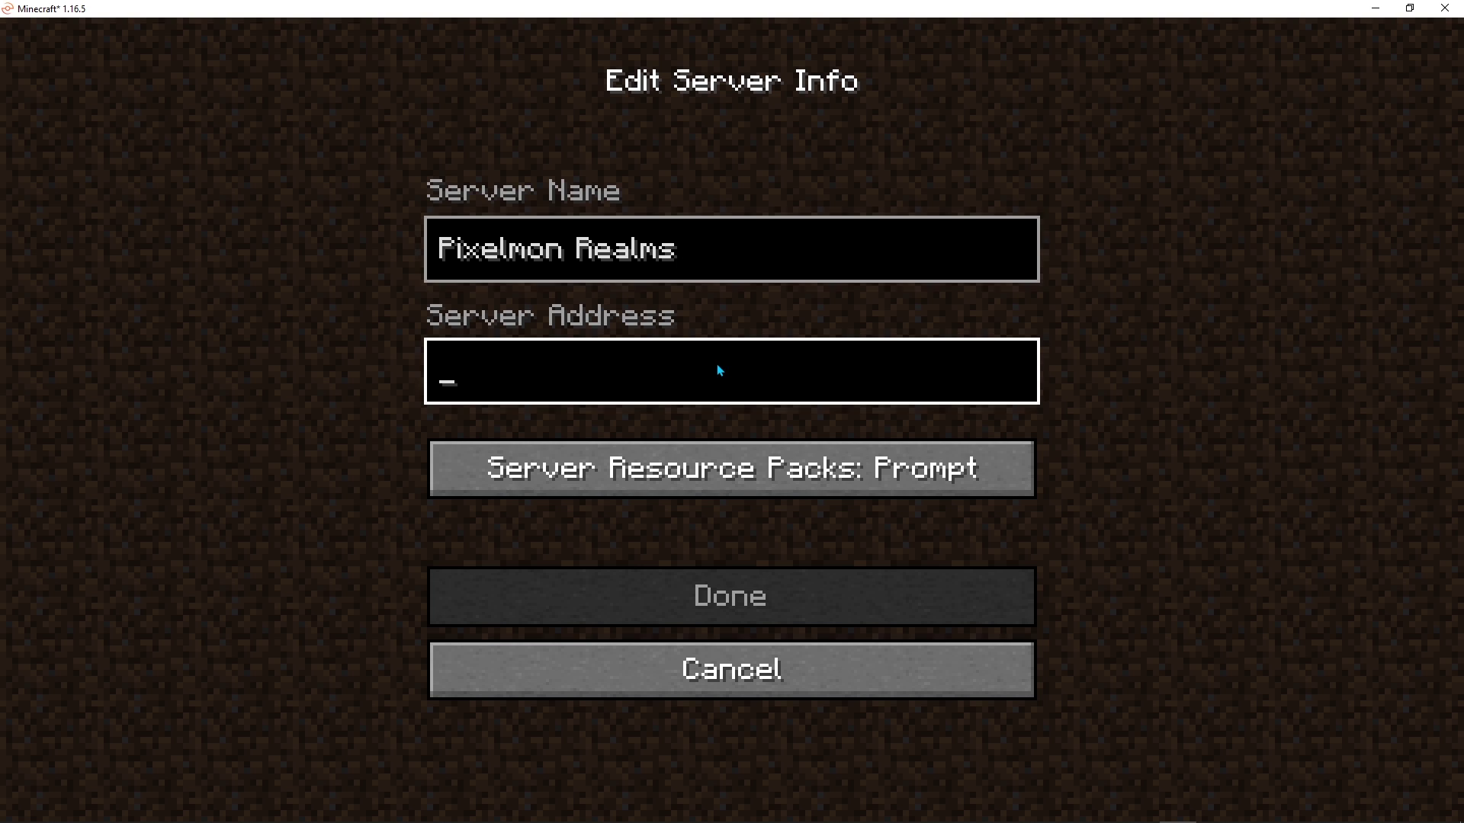
{"action": "type", "text": "pt"}
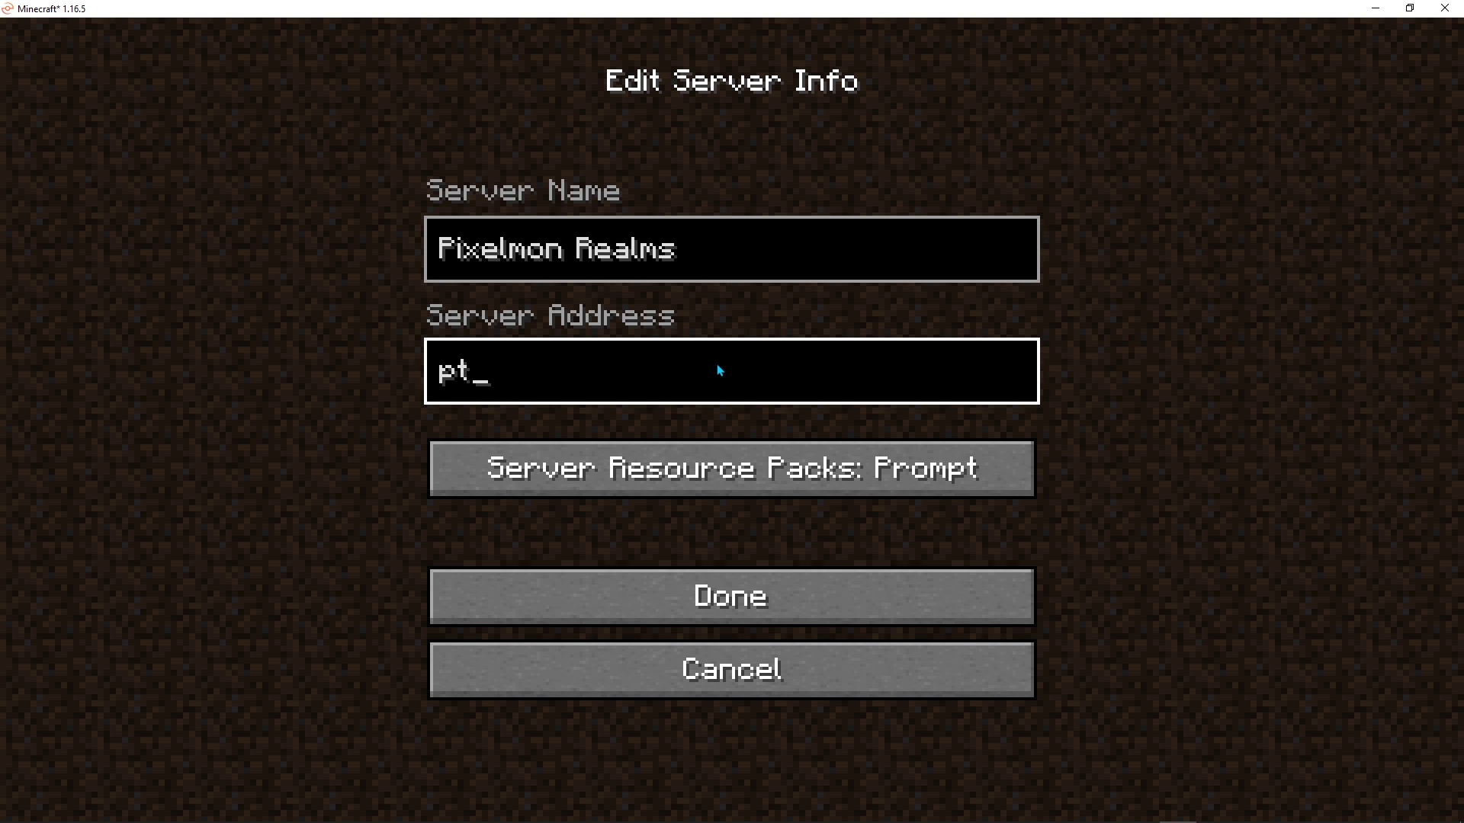
{"action": "type", "text": ".pixelm"}
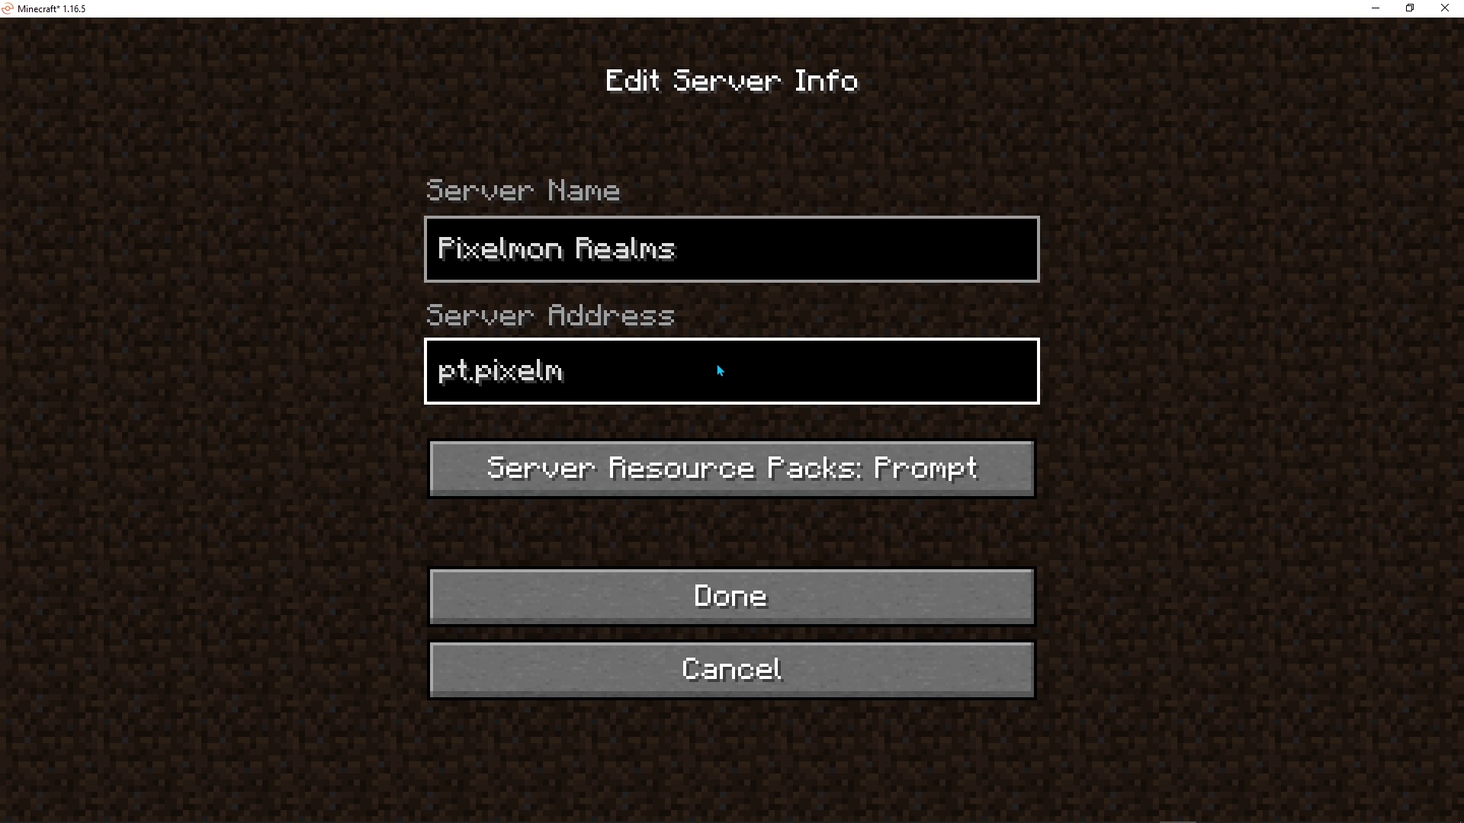
{"action": "type", "text": "onrealms.com"}
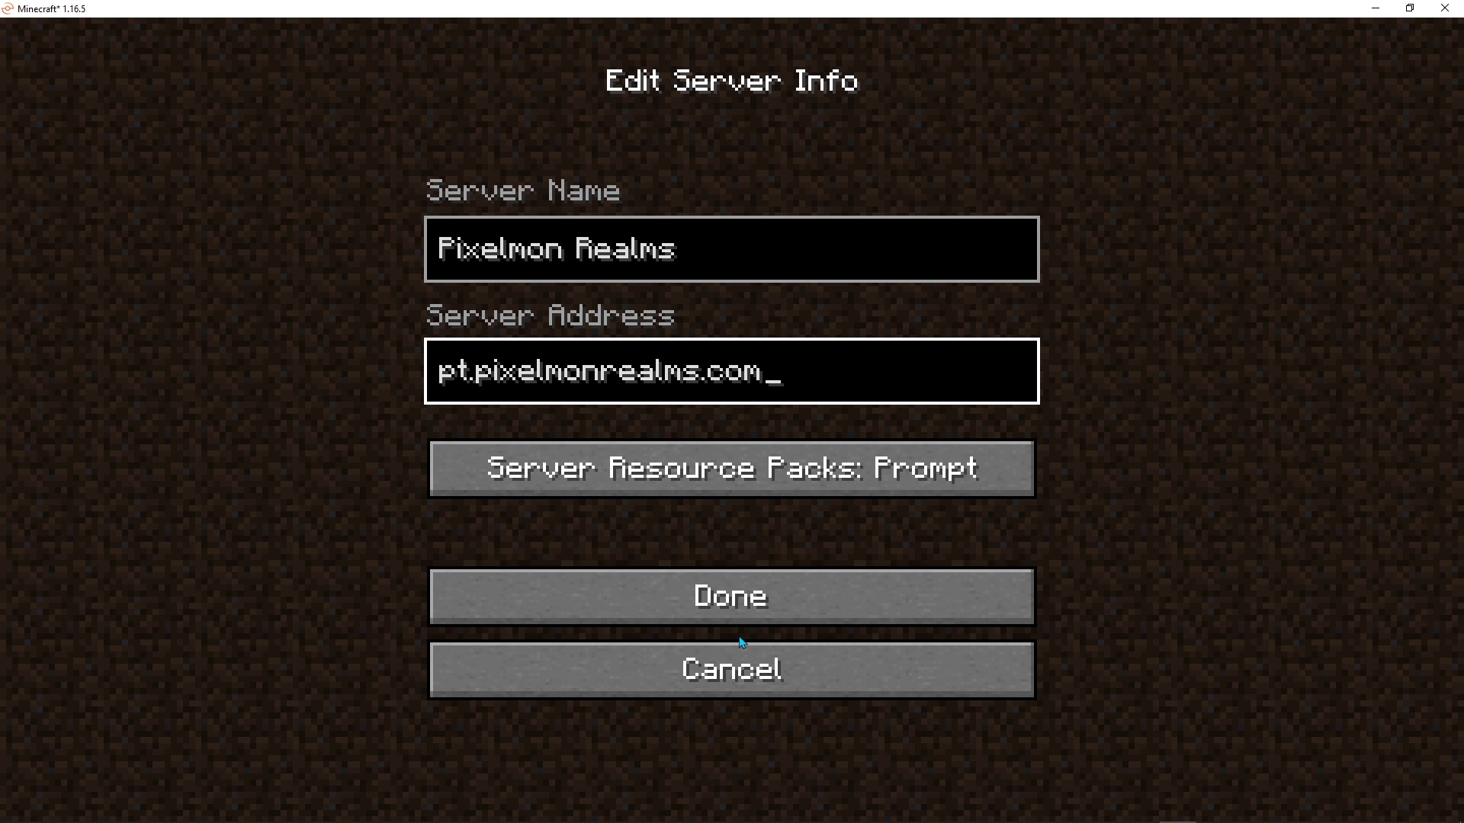
{"action": "left_click", "coordinate": [733, 597]}
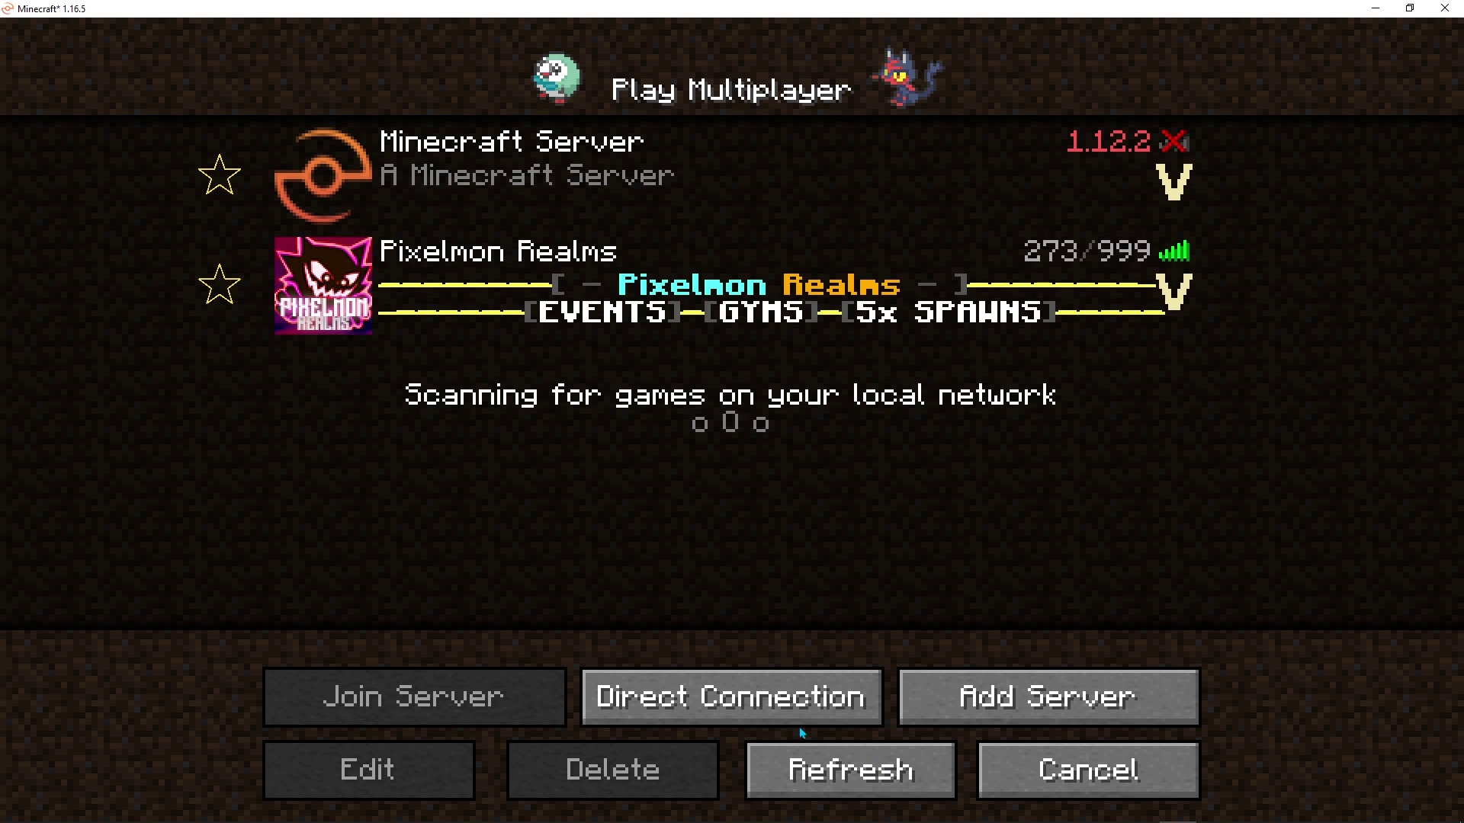
Join the Pixelmon Realms server, walk to the lobby's Scarlet character and interact with it to enter that realm.
{"action": "mouse_move", "coordinate": [586, 271]}
{"action": "double_click", "coordinate": [551, 325]}
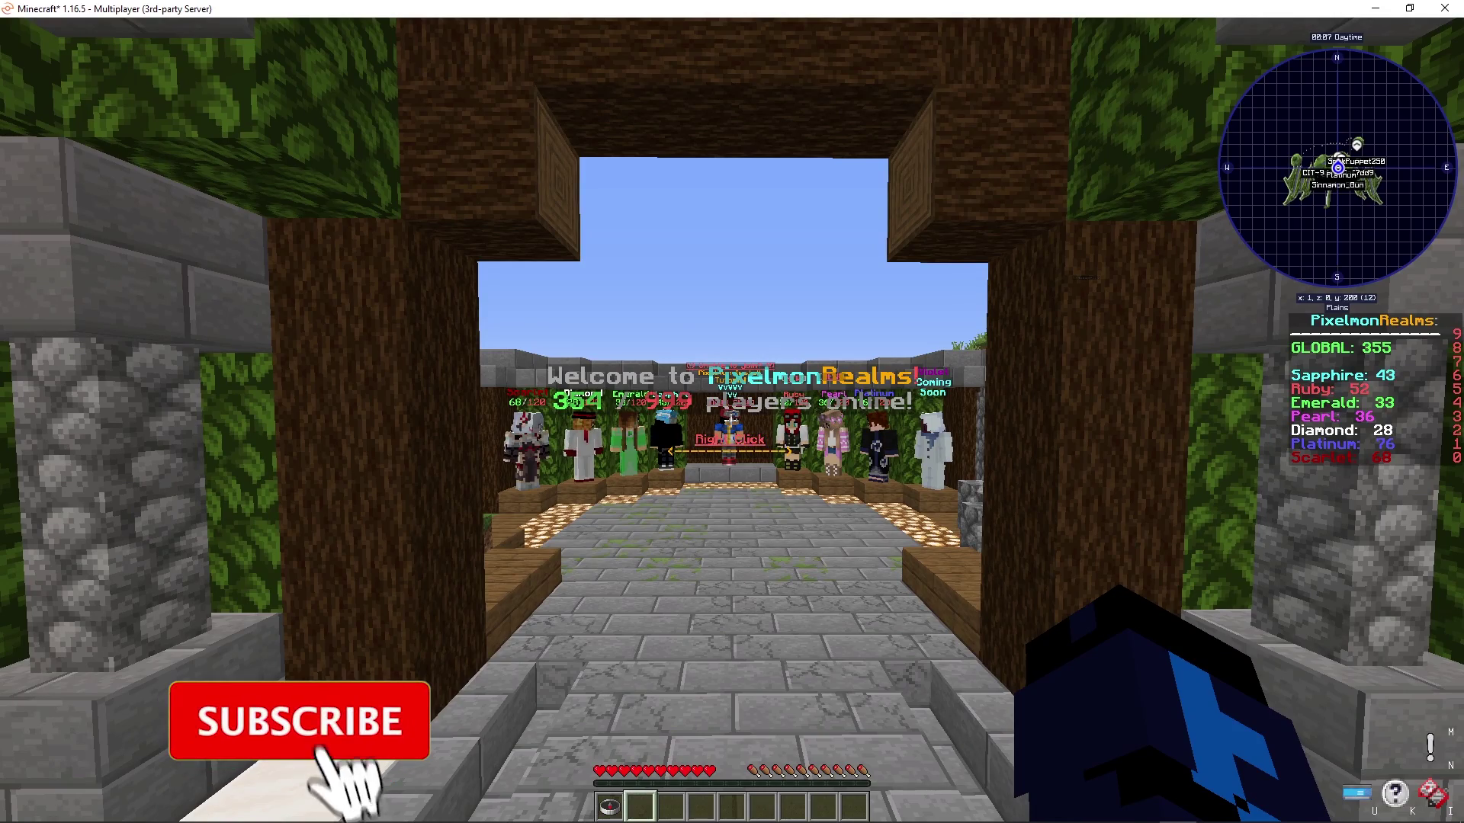
{"action": "key", "text": "w"}
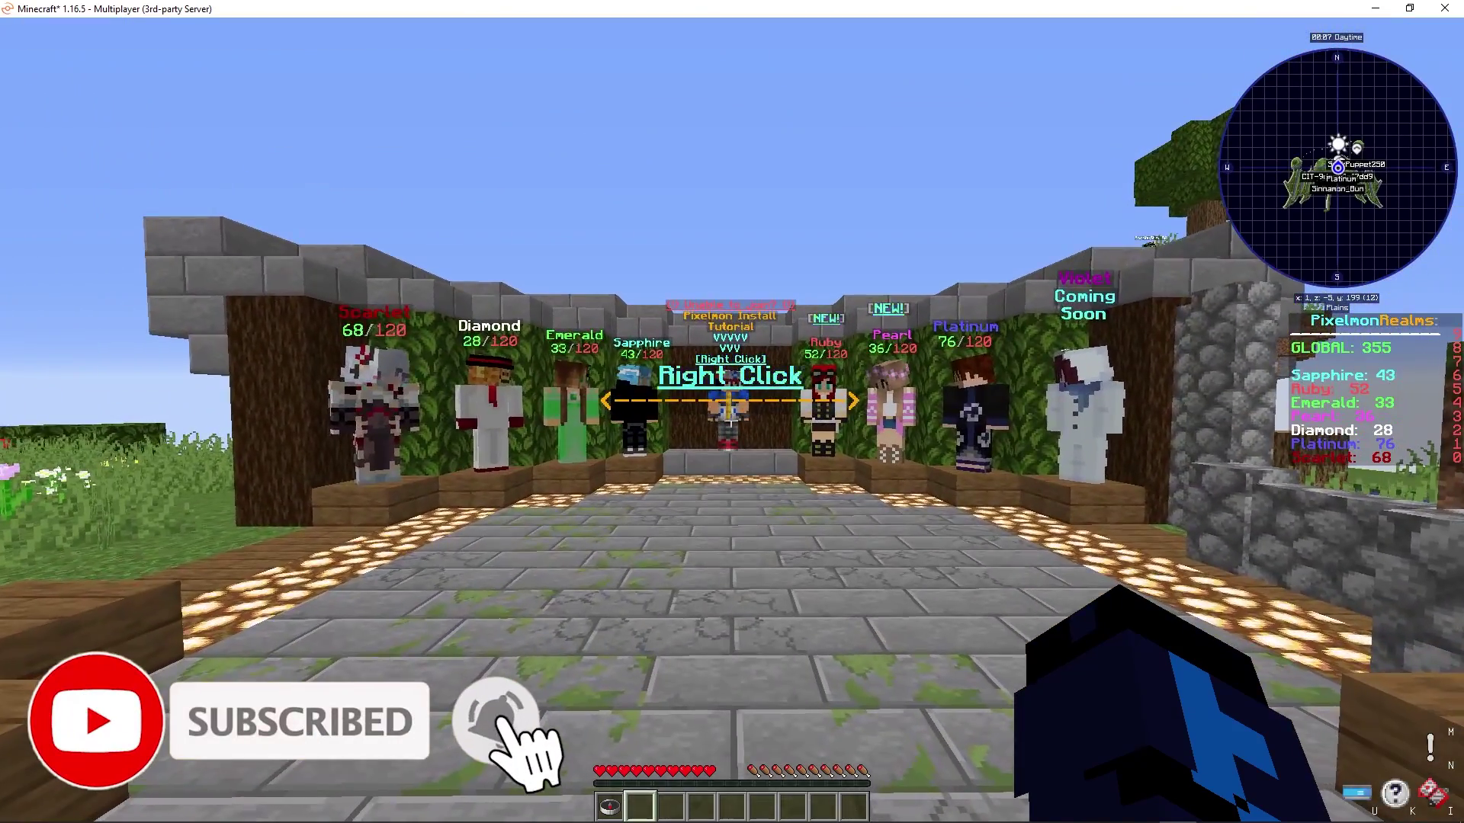
{"action": "key", "text": "w"}
{"action": "key", "text": "w"}
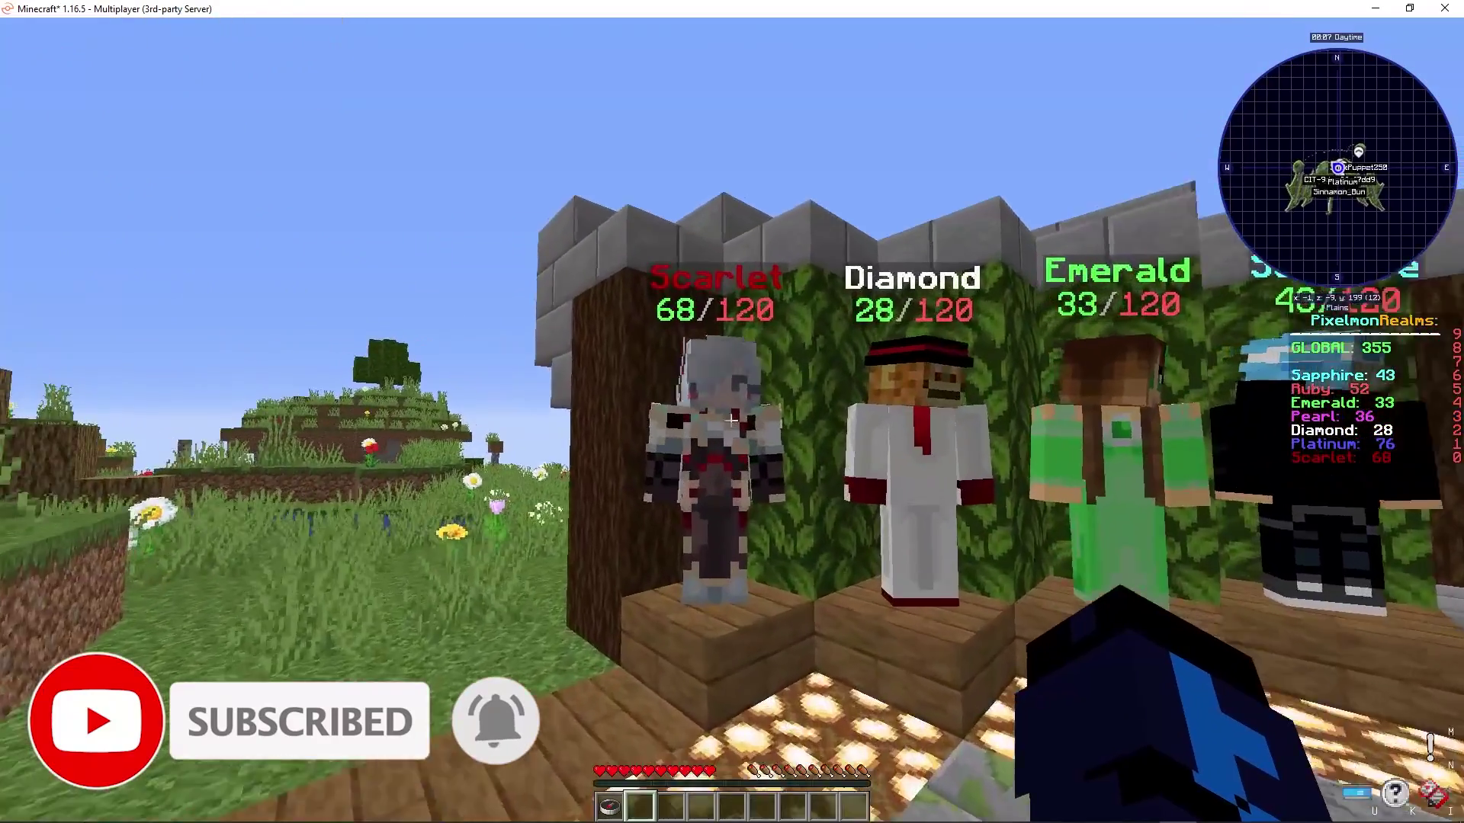
{"action": "right_click", "coordinate": [730, 420]}
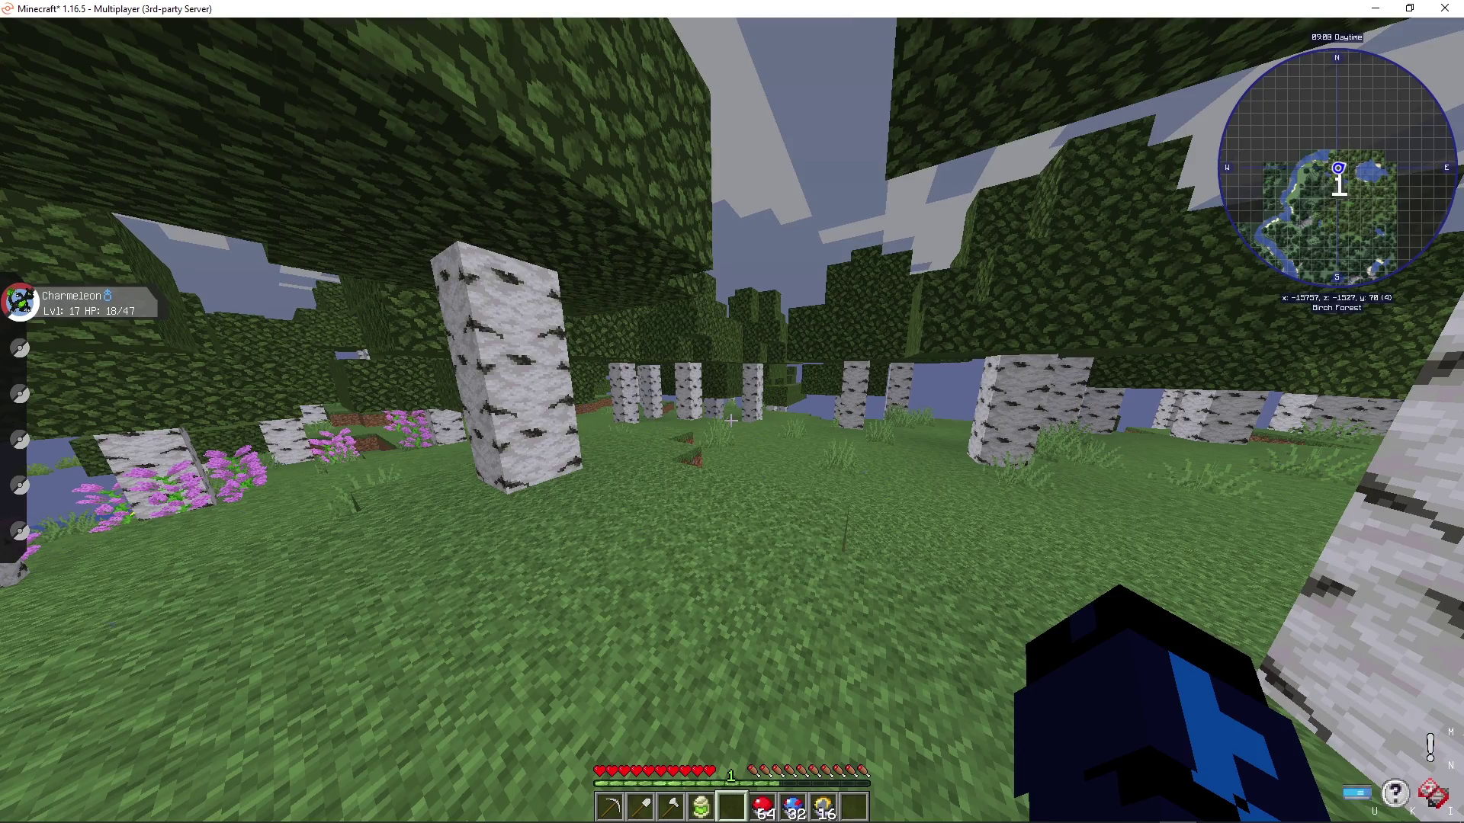
Send out Charmeleon in the birch forest and retrieve it, two times over.
{"action": "key", "text": "w"}
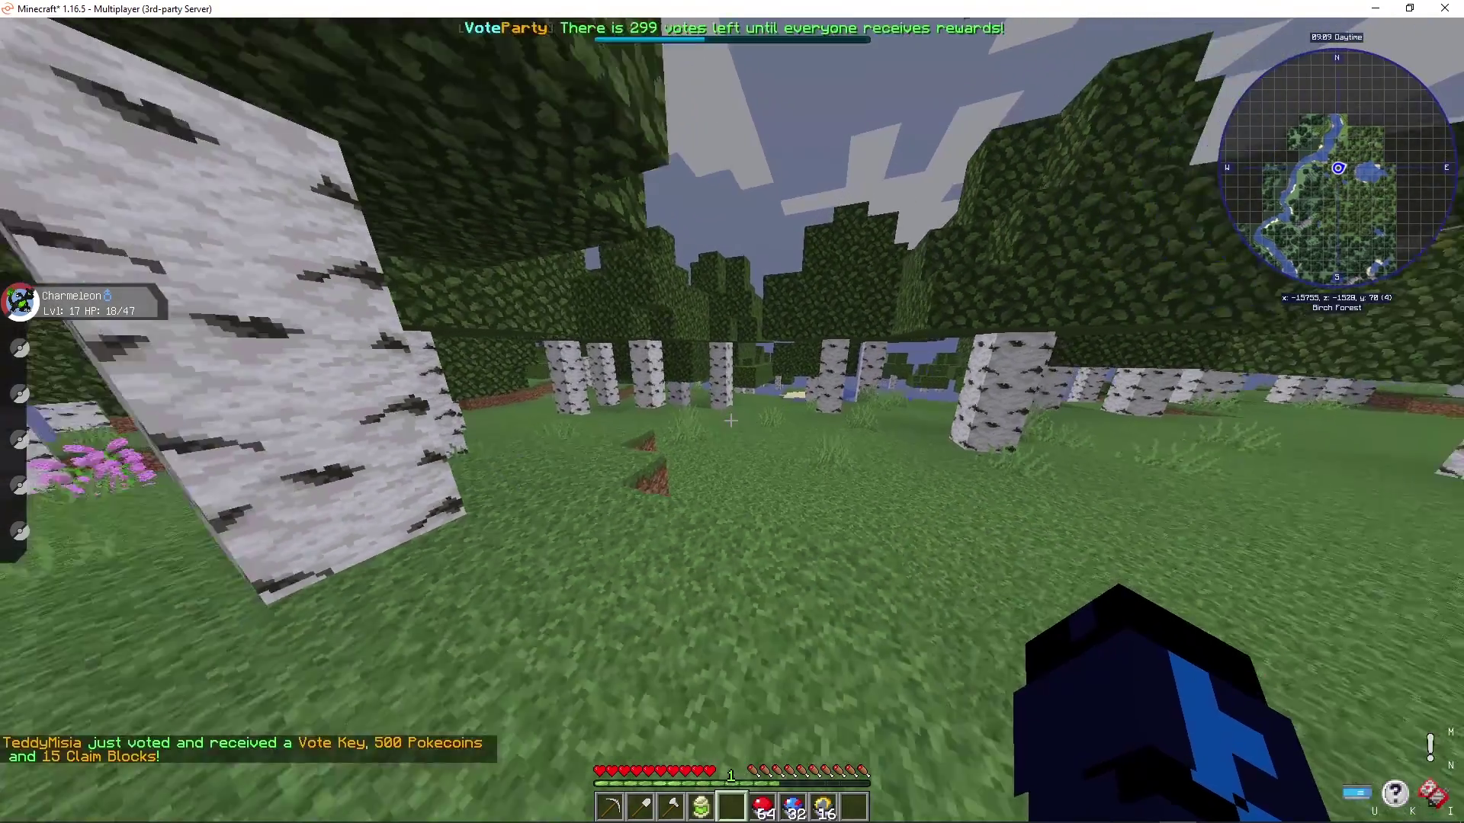
{"action": "key", "text": "r"}
{"action": "key", "text": "r"}
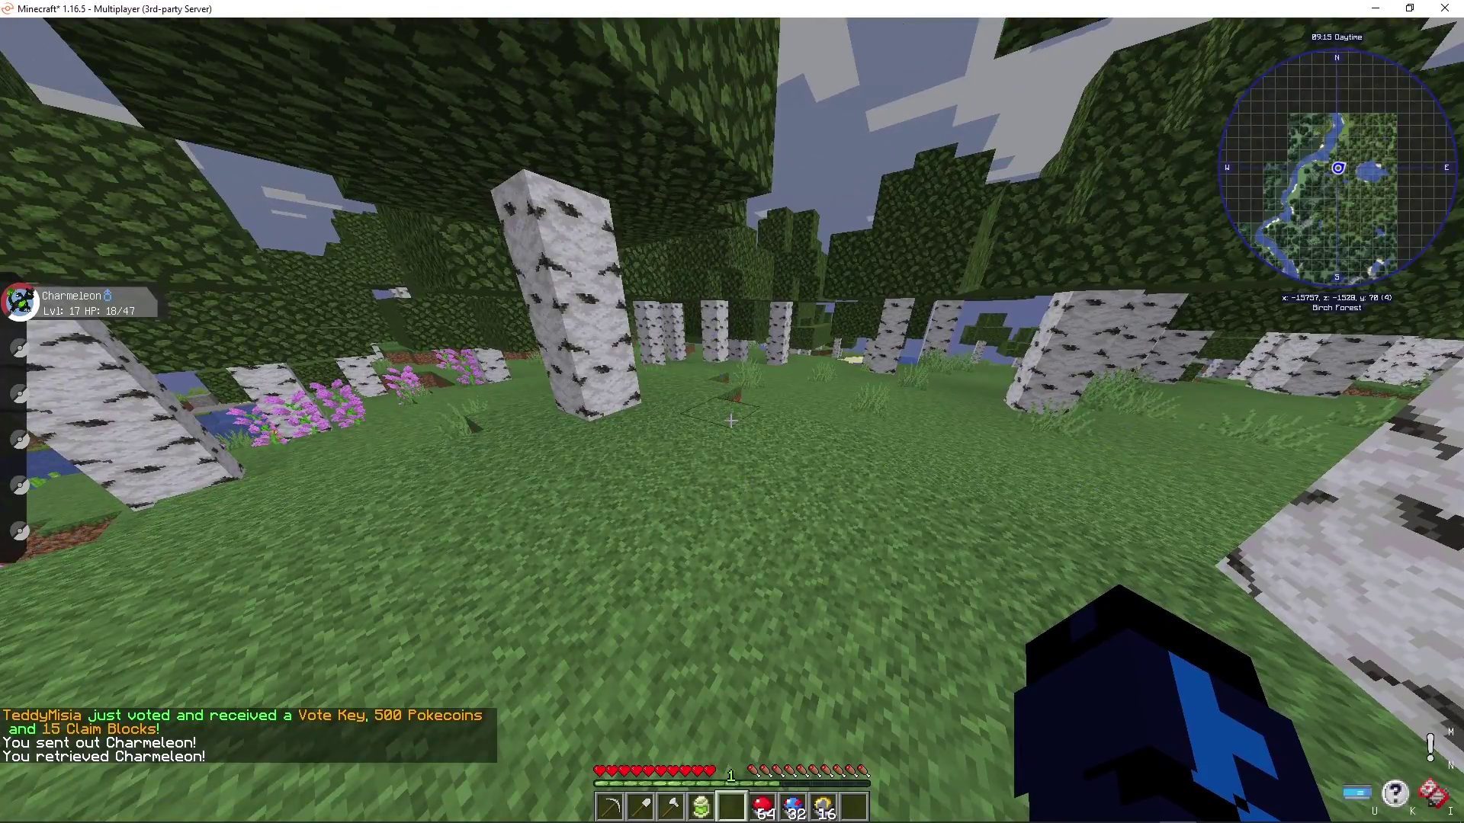
{"action": "key", "text": "r"}
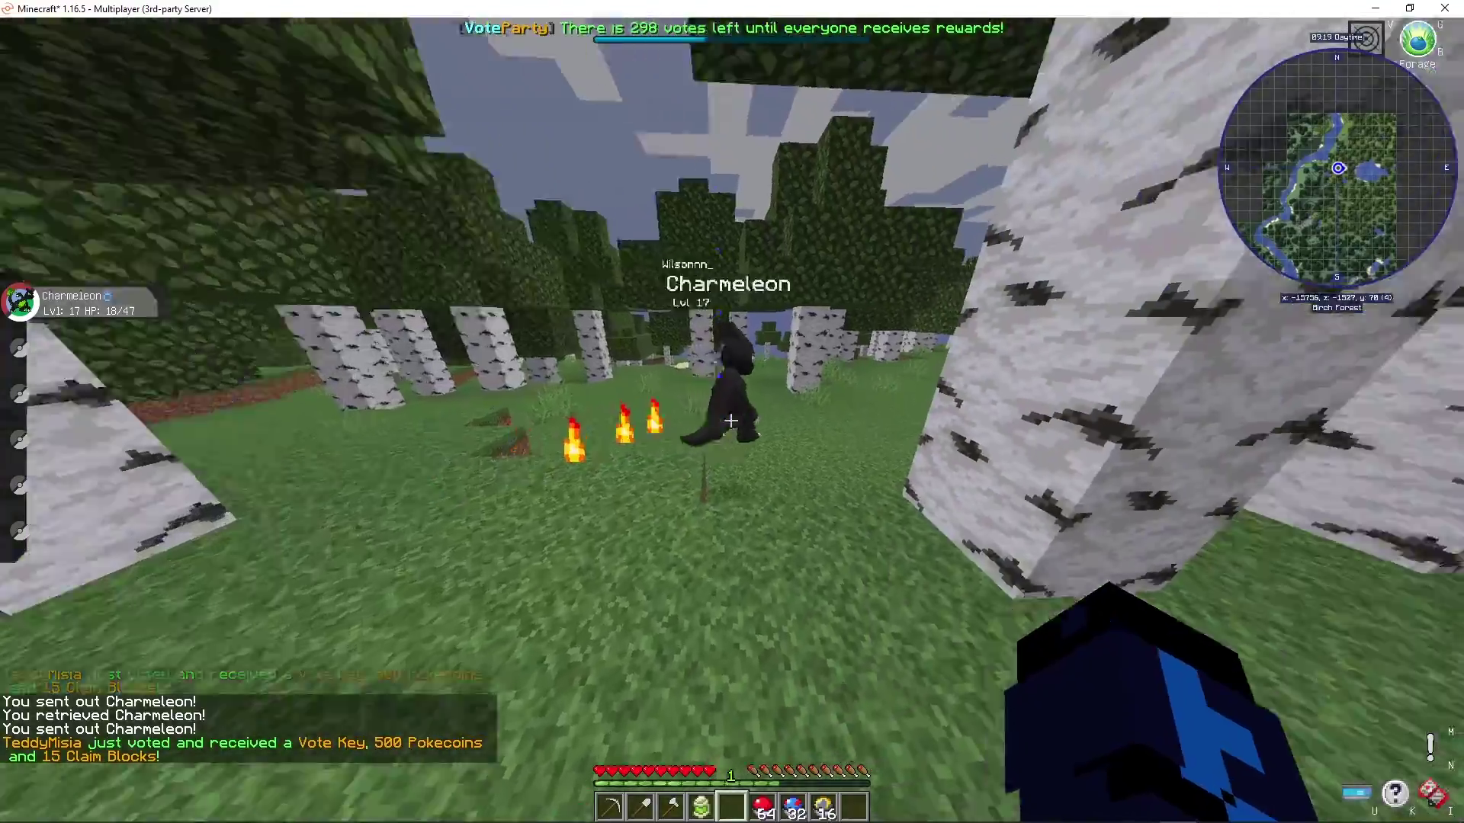
{"action": "key", "text": "r"}
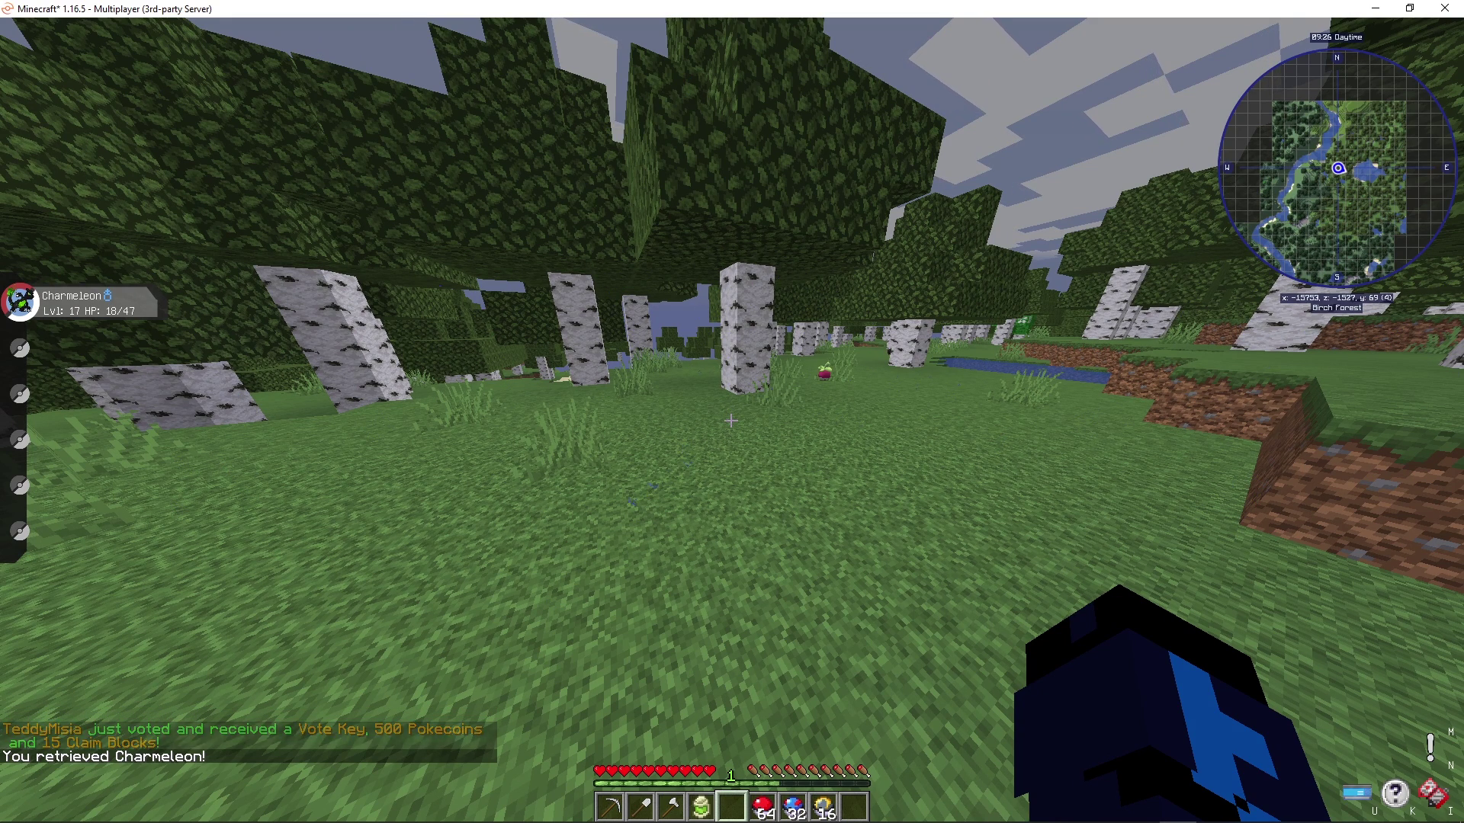
Walk a little through the birch forest and view the player character in third person.
{"action": "key", "text": "w"}
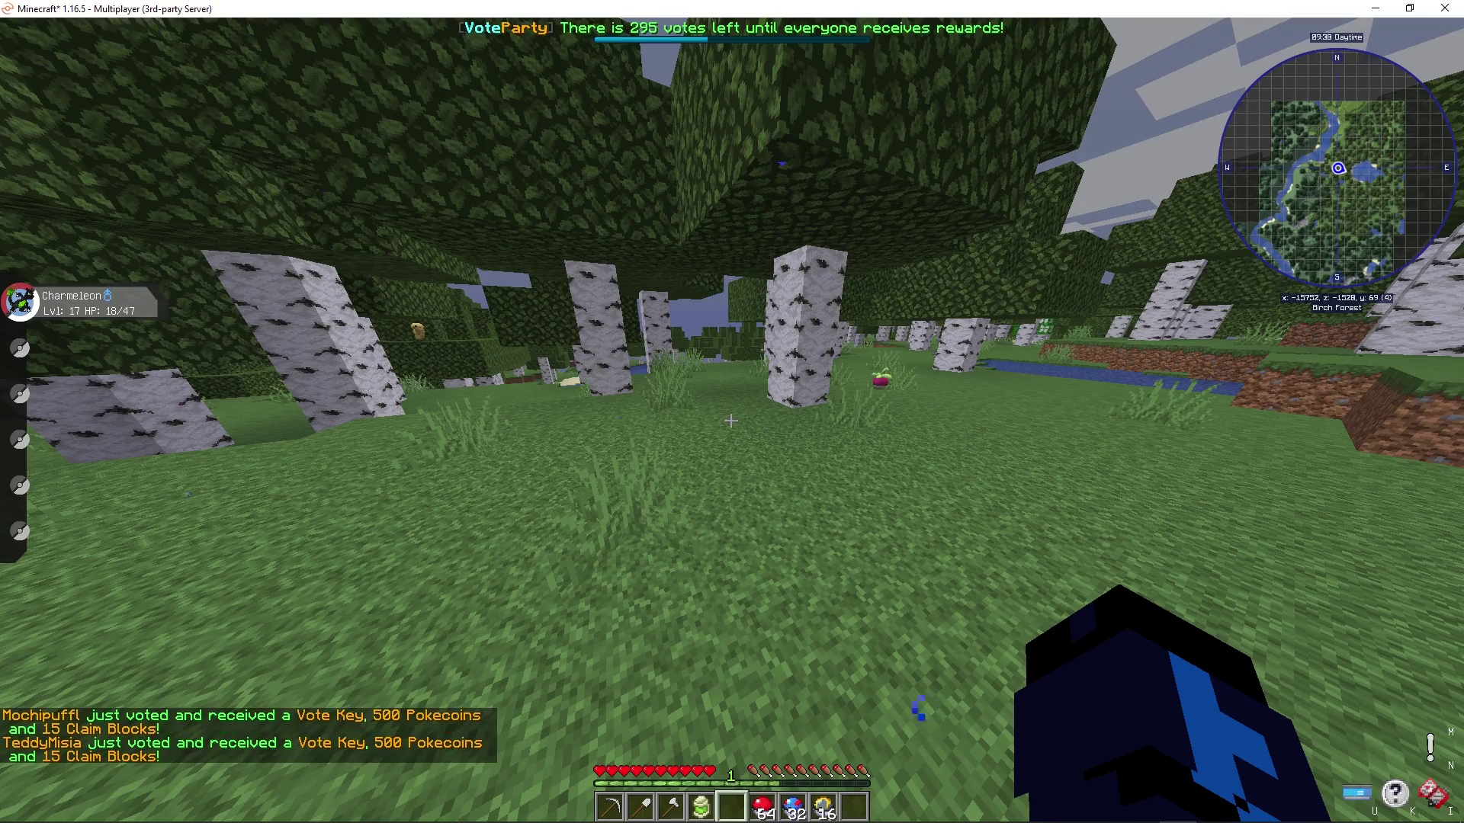
{"action": "key", "text": "F5"}
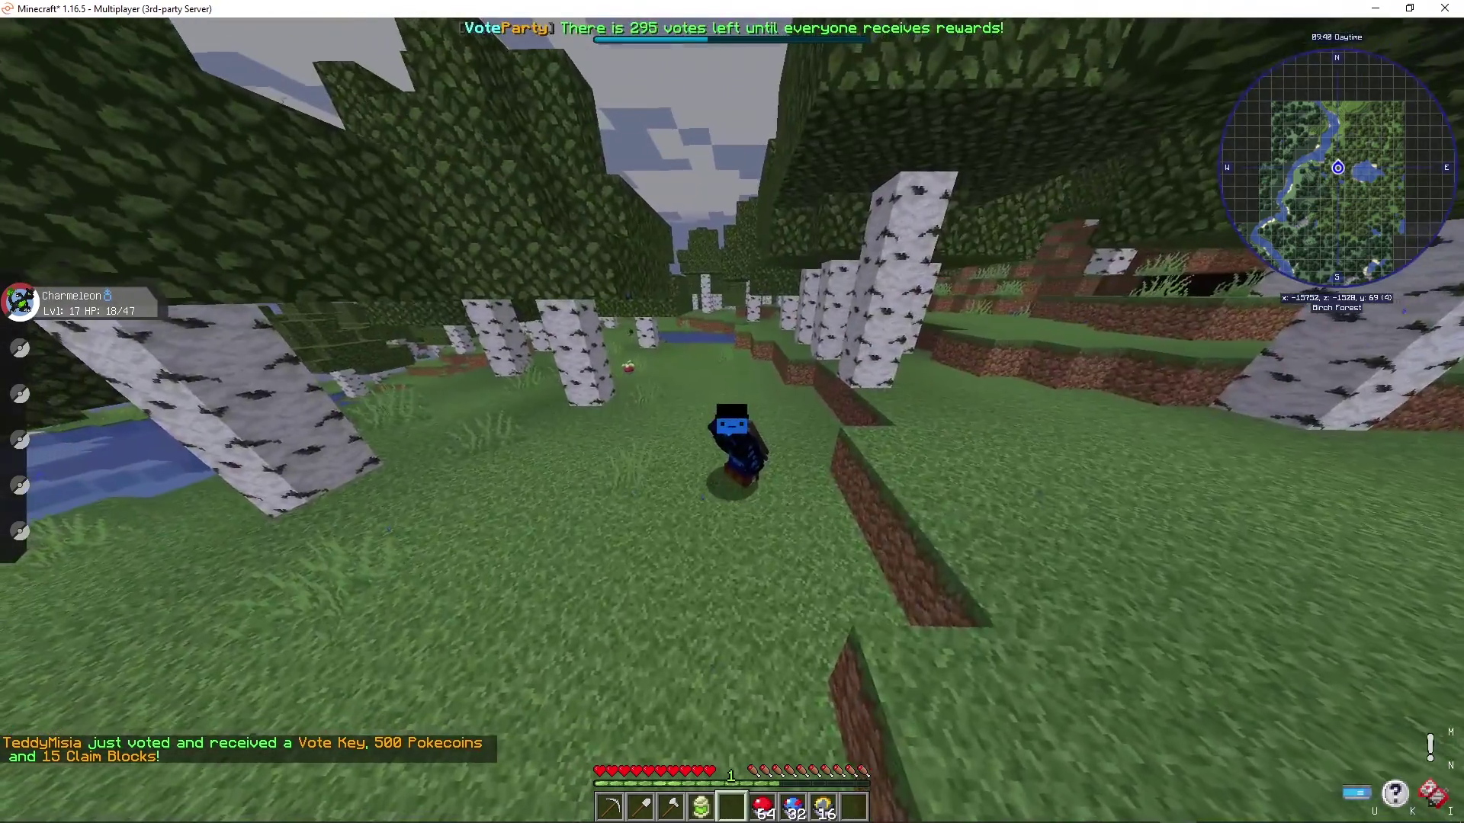